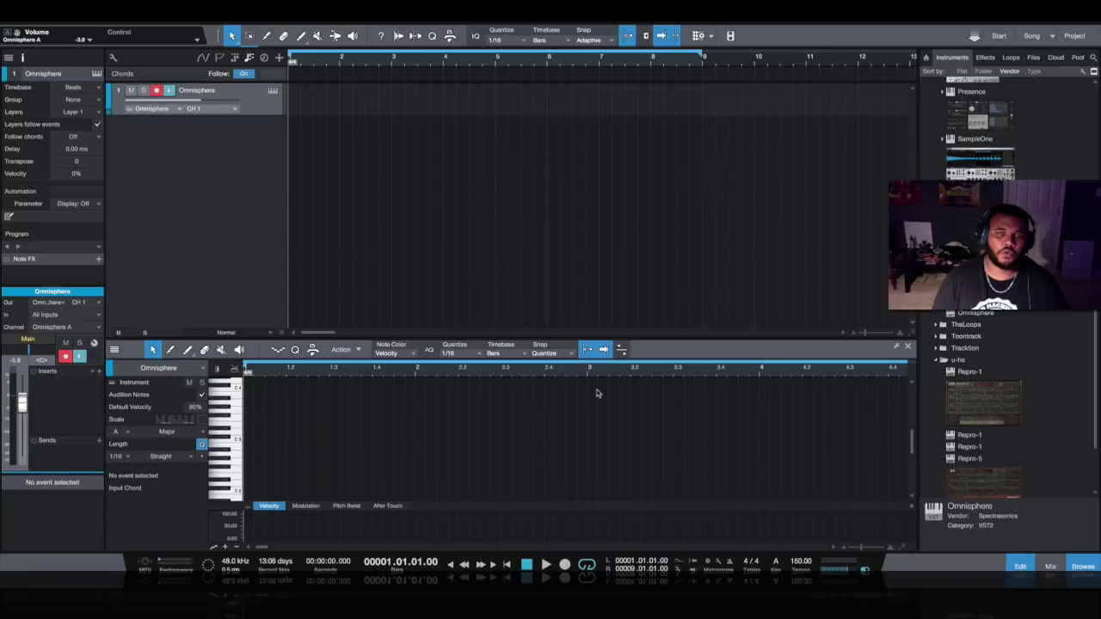
Create an empty one-bar part at bar 1 on Omnisphere, with the loop shortened to four bars.
left_click(230, 106)
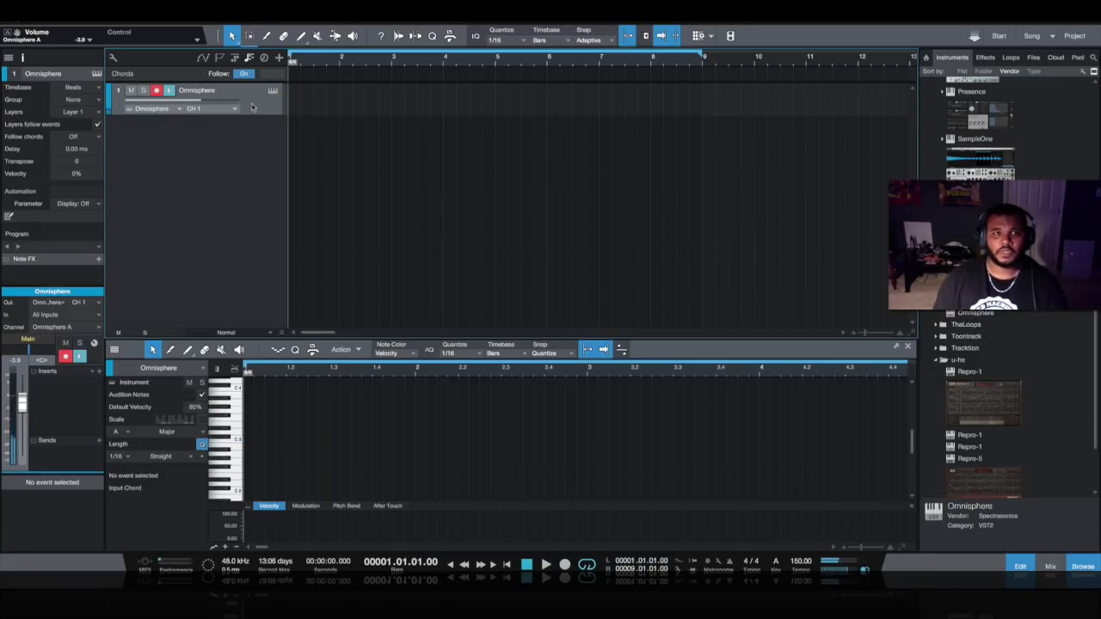
double_click(377, 88)
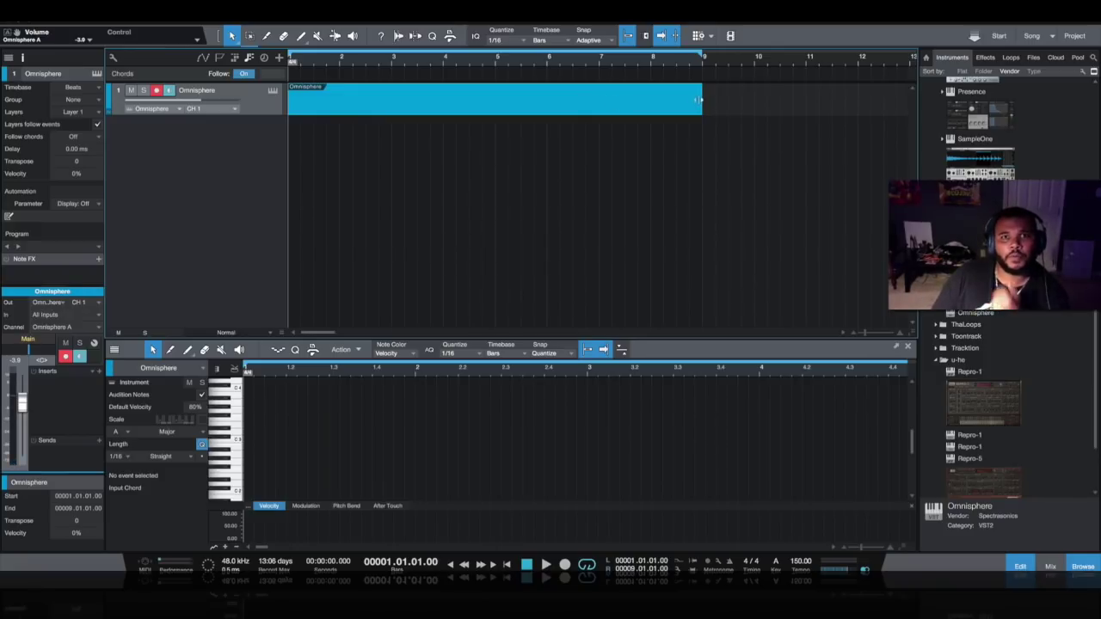
left_click_drag(698, 100, 336, 100)
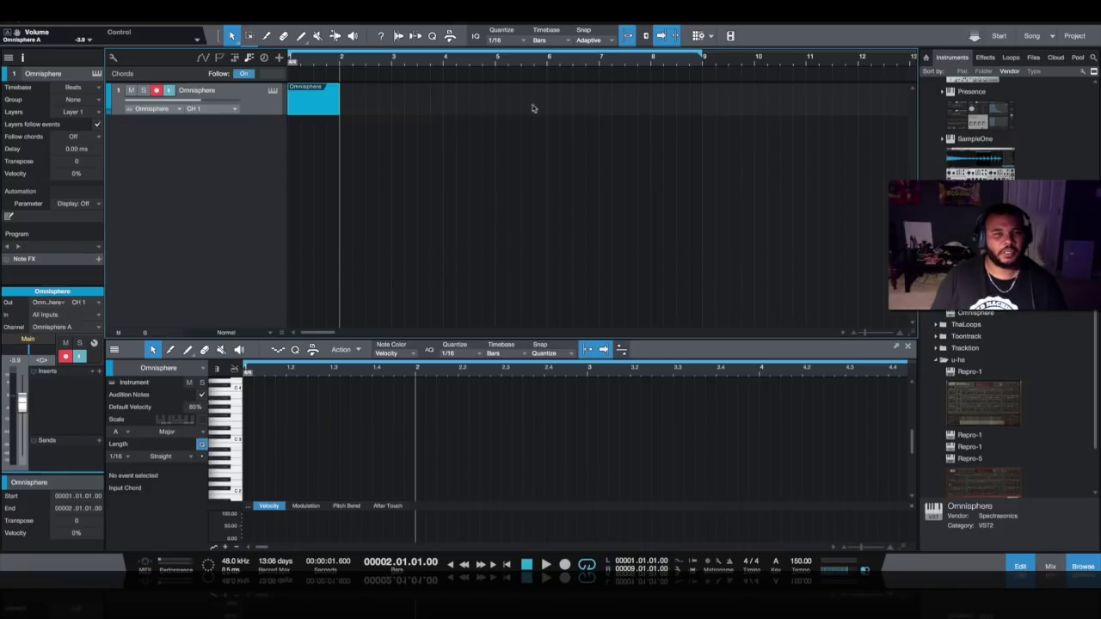
left_click_drag(702, 55, 496, 62)
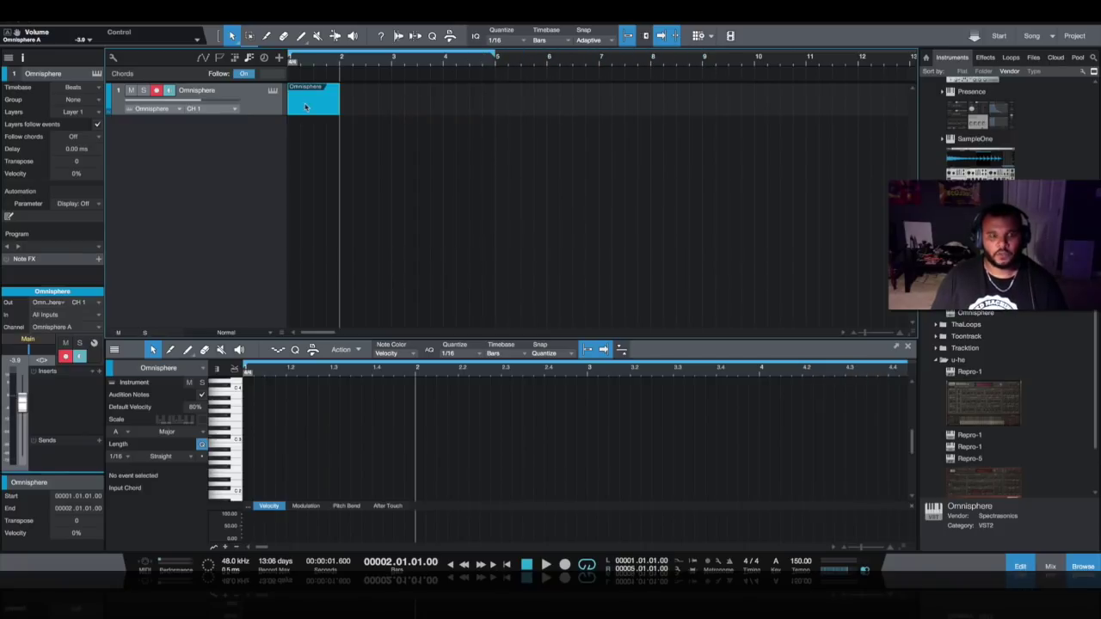
key("d")
key("d")
key("d")
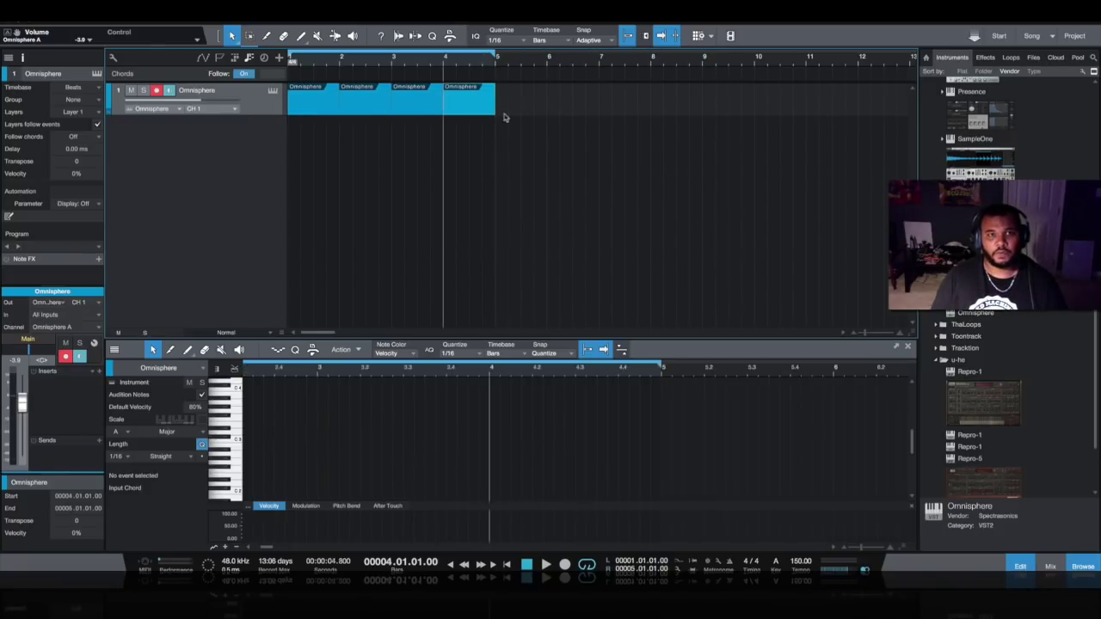
key("ctrl+z")
key("ctrl+z")
key("ctrl+z")
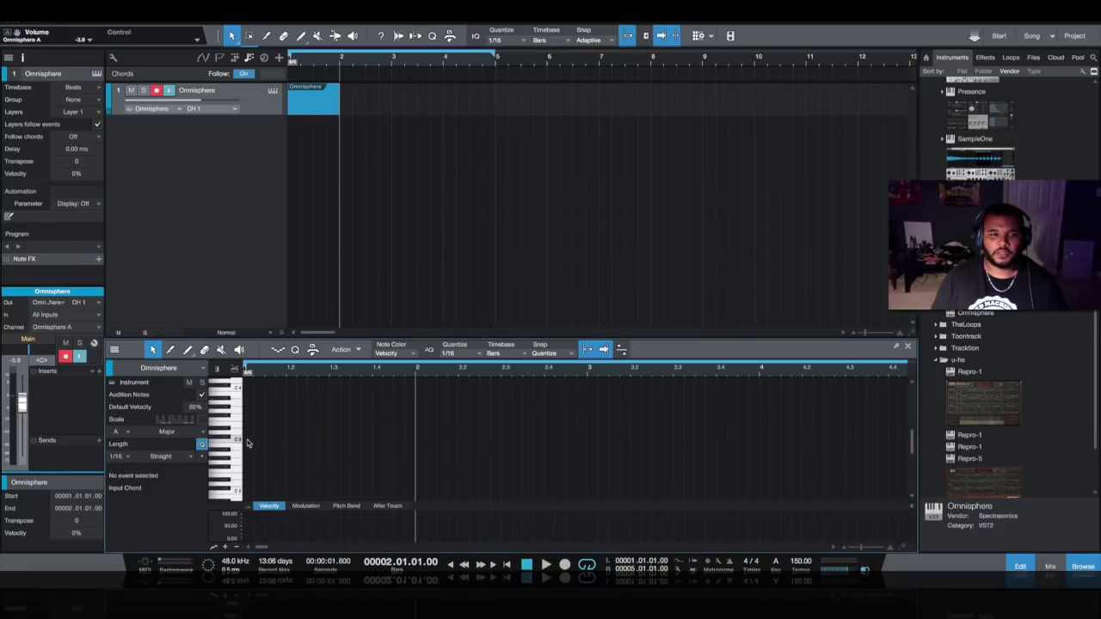
Draw a one-bar C3 note and copy it up to E3 and G3 to form a triad.
left_click_drag(248, 425, 415, 425)
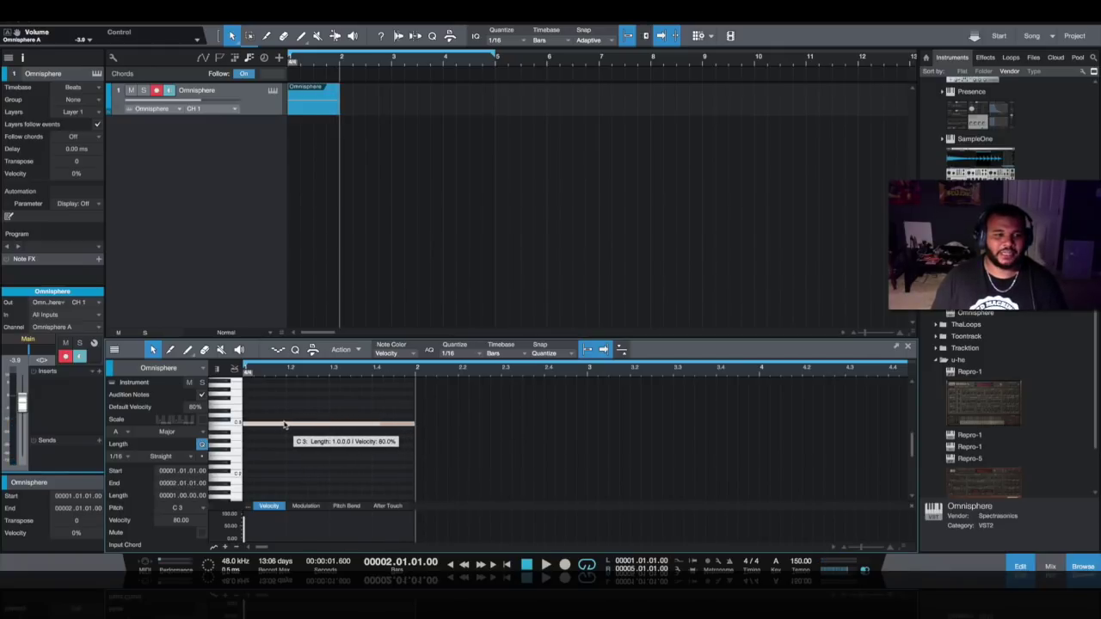
left_click_drag(284, 424, 284, 408)
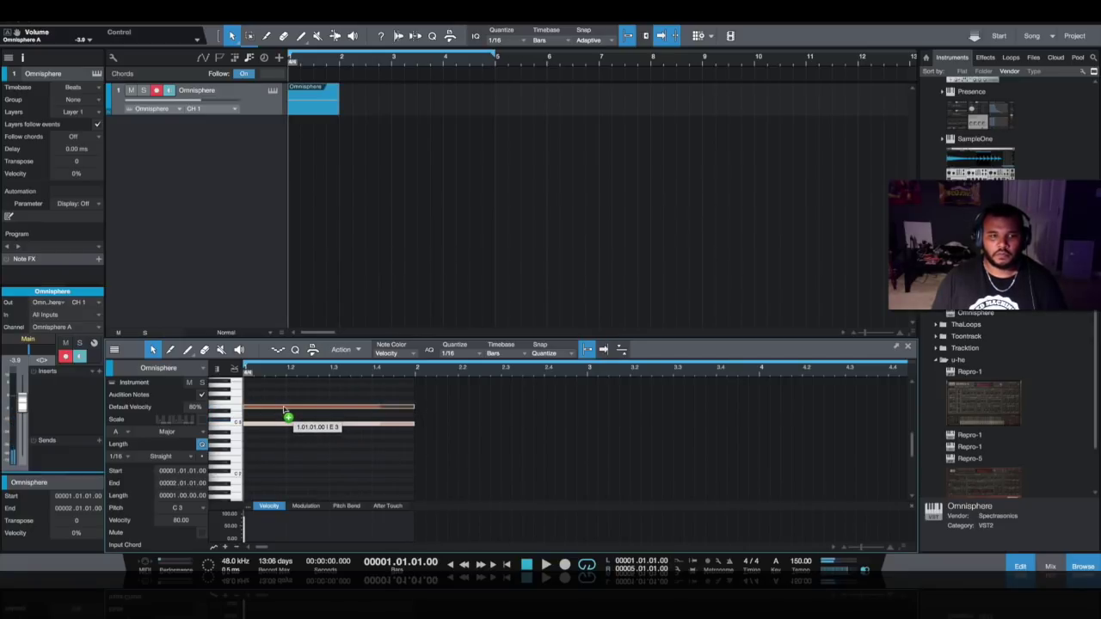
left_click_drag(285, 409, 284, 394)
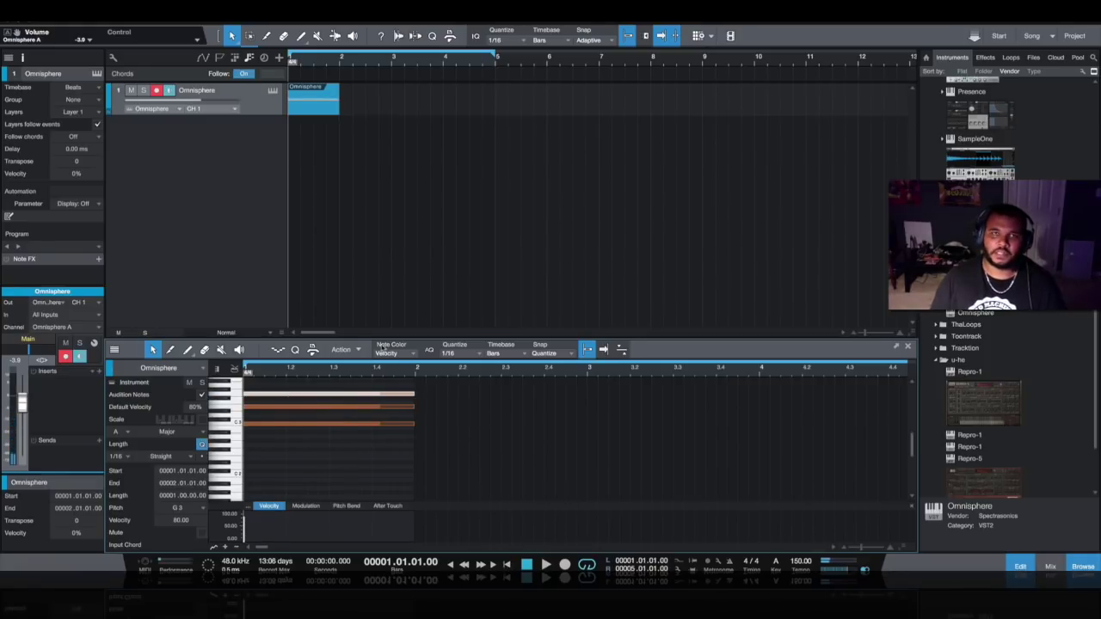
Audition the chord, trim its notes to three beats, and repeat the part across bars 1–4.
key("space")
left_click_drag(401, 442, 372, 394)
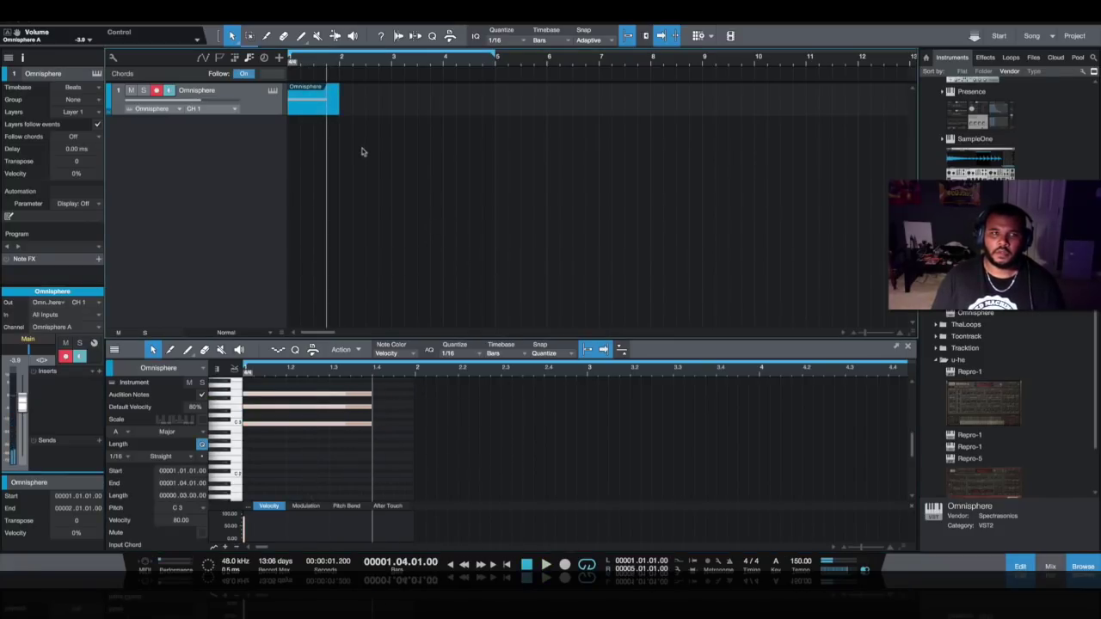
key("space")
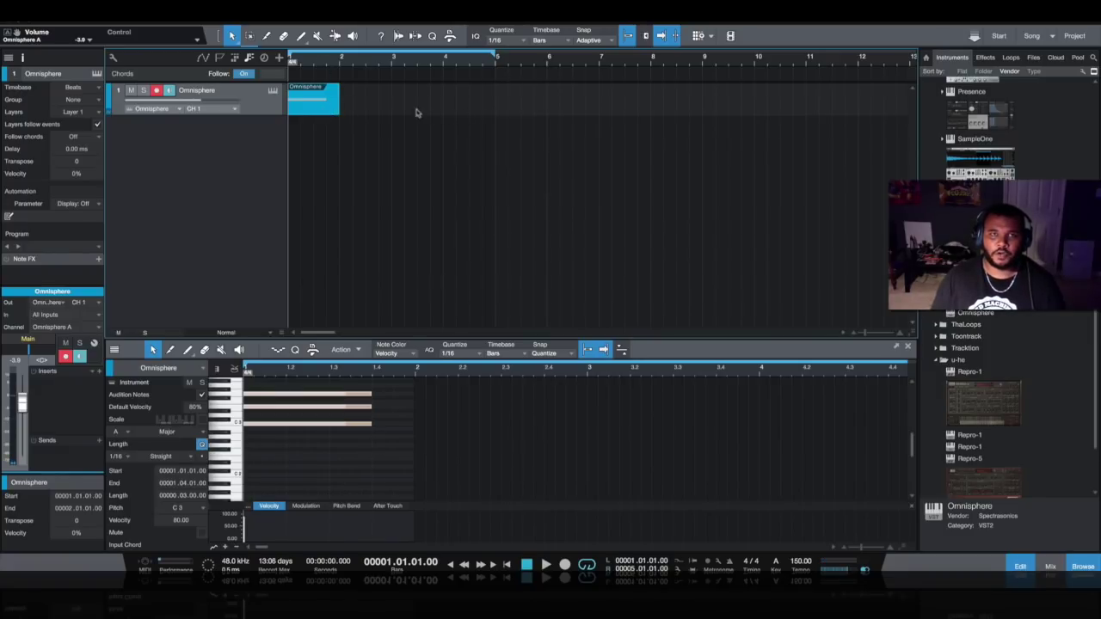
key("d")
key("d")
key("d")
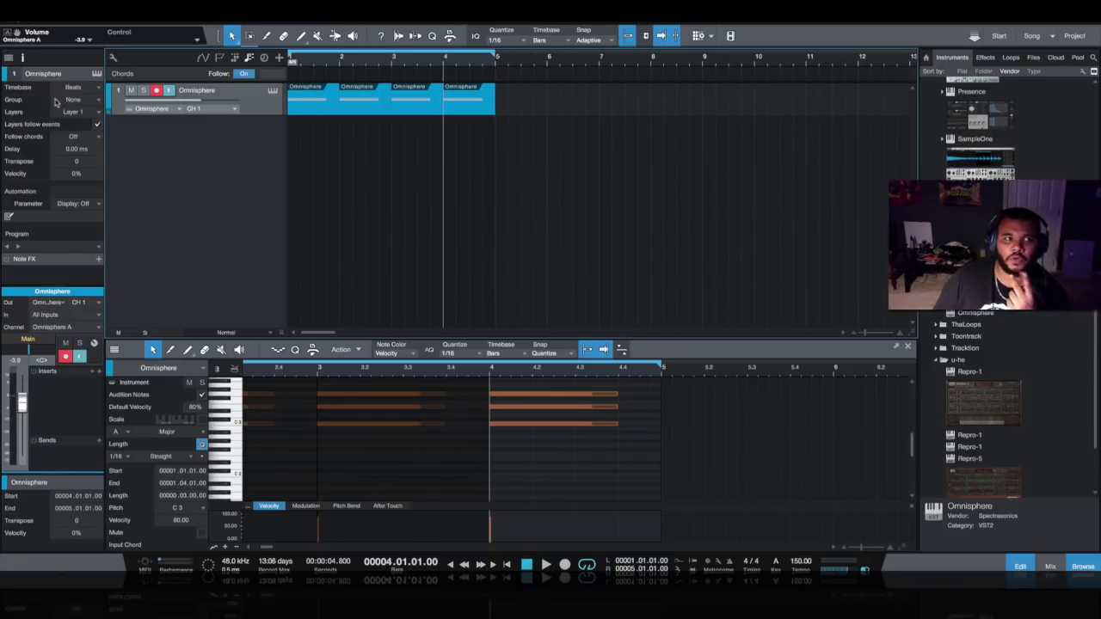
left_click(23, 57)
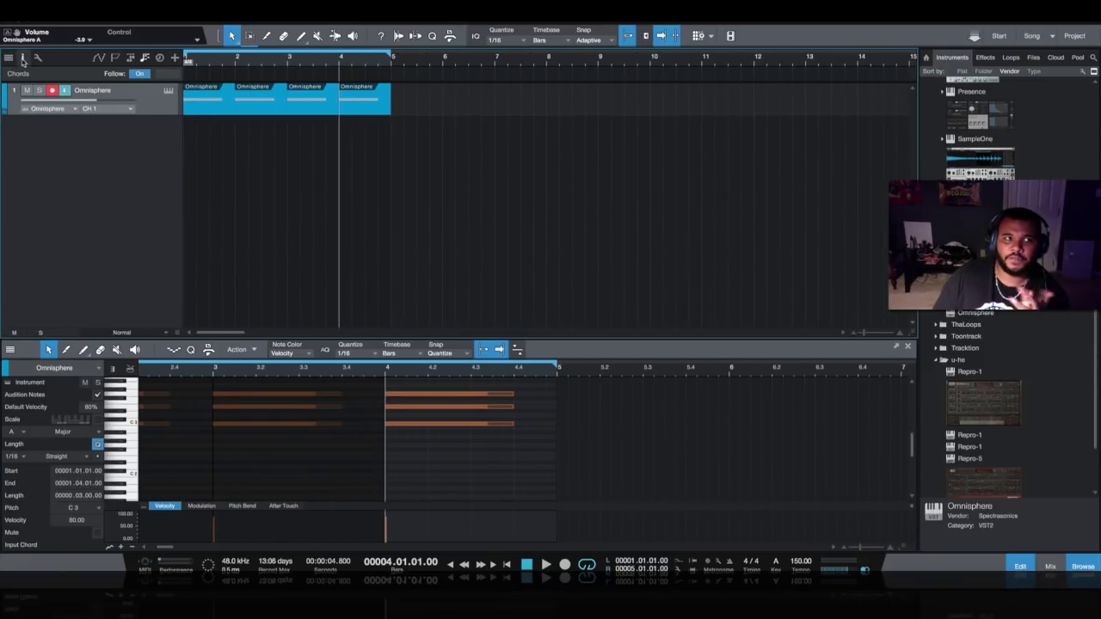
Set the Omnisphere track's Follow chords option to Parallel.
left_click(24, 59)
left_click(86, 137)
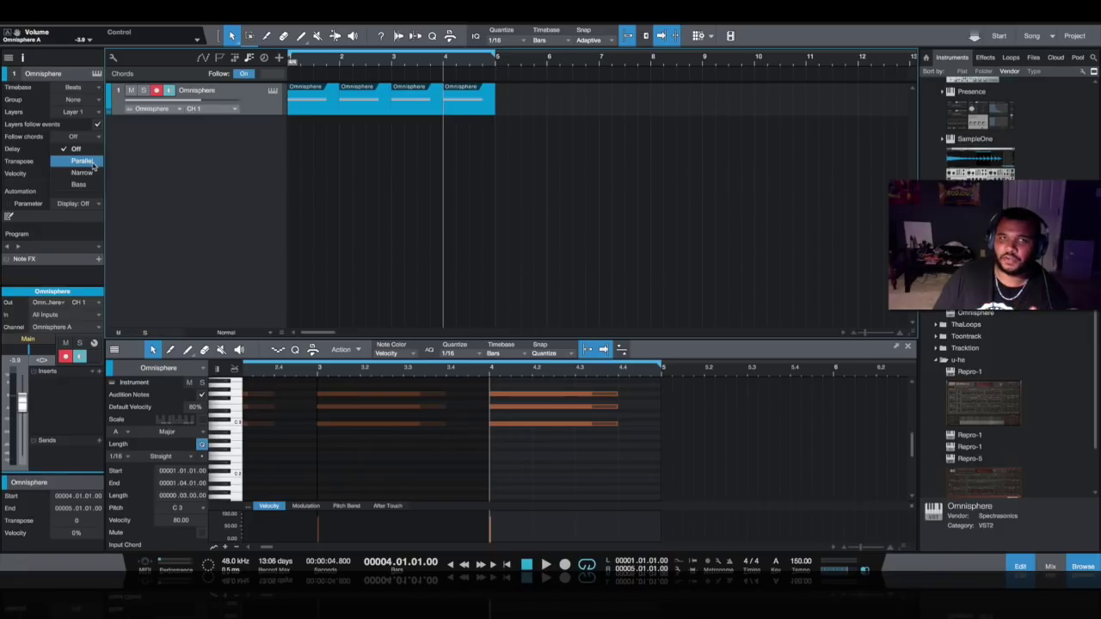
left_click(92, 164)
Show the Chord Track and extract the part's chords onto it as four A chords.
left_click(249, 57)
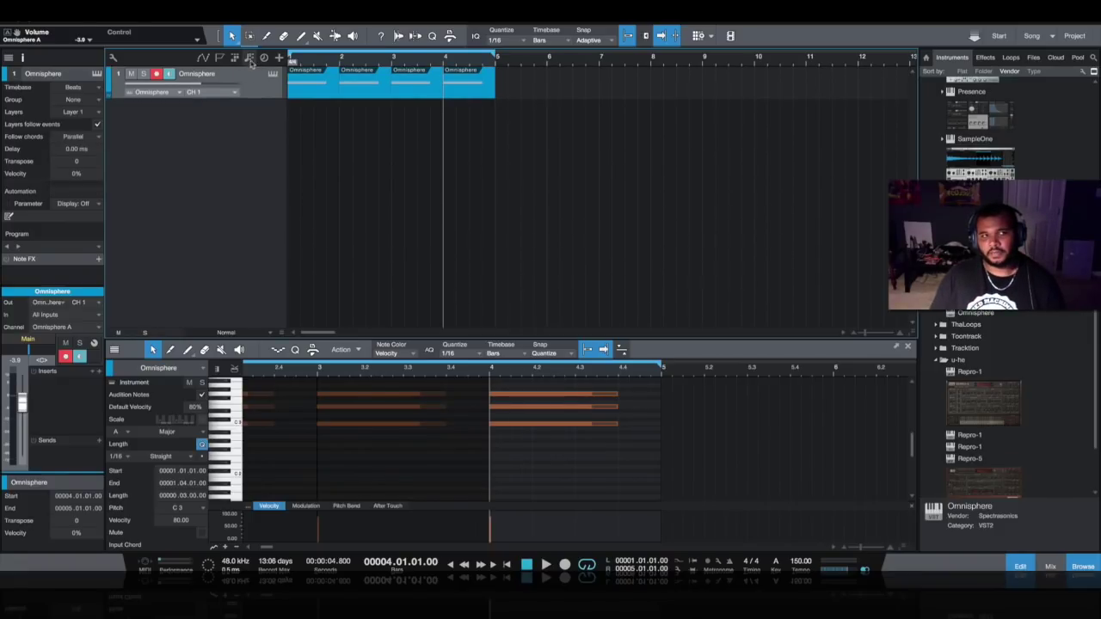
left_click(251, 57)
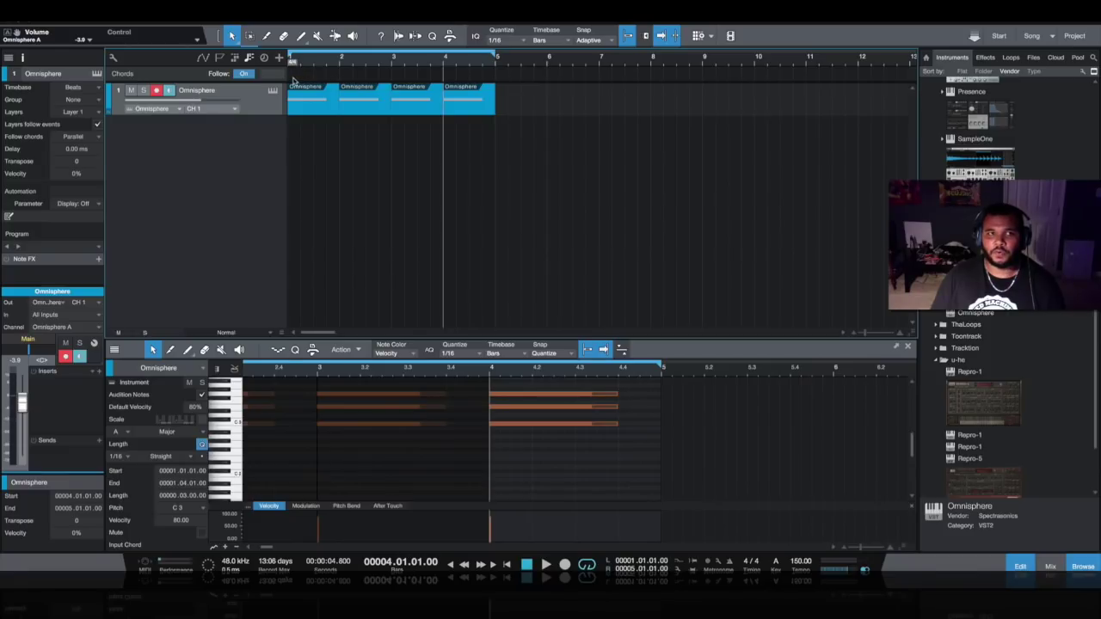
left_click_drag(295, 81, 330, 78)
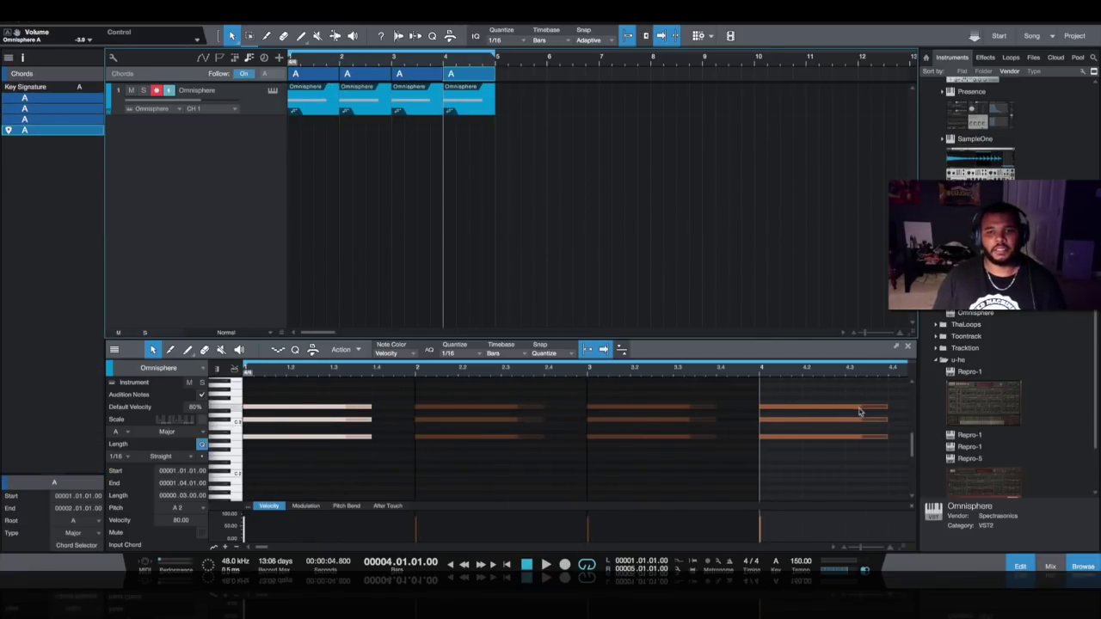
left_click(777, 561)
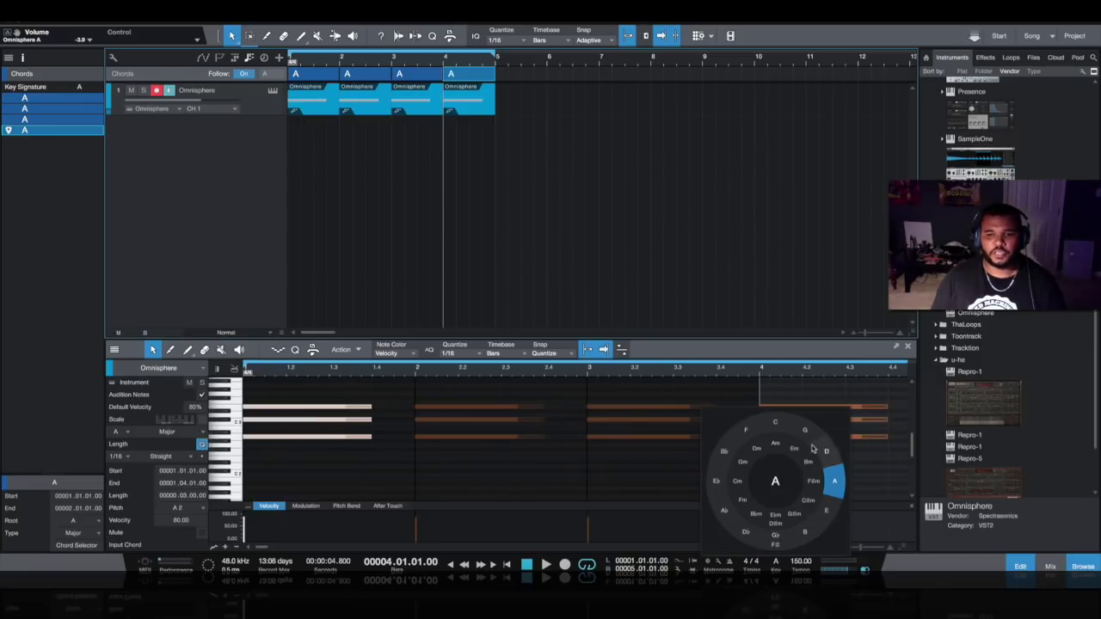
Set the song key to C and change bars 1–4 to C, G, Am and F.
left_click(777, 425)
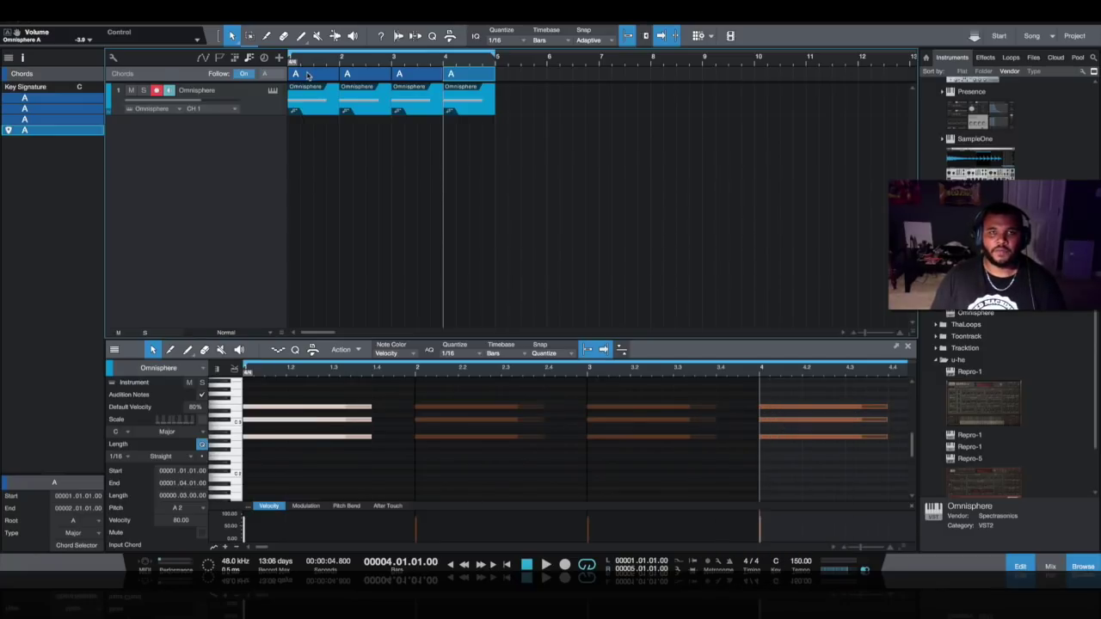
double_click(307, 76)
left_click(791, 231)
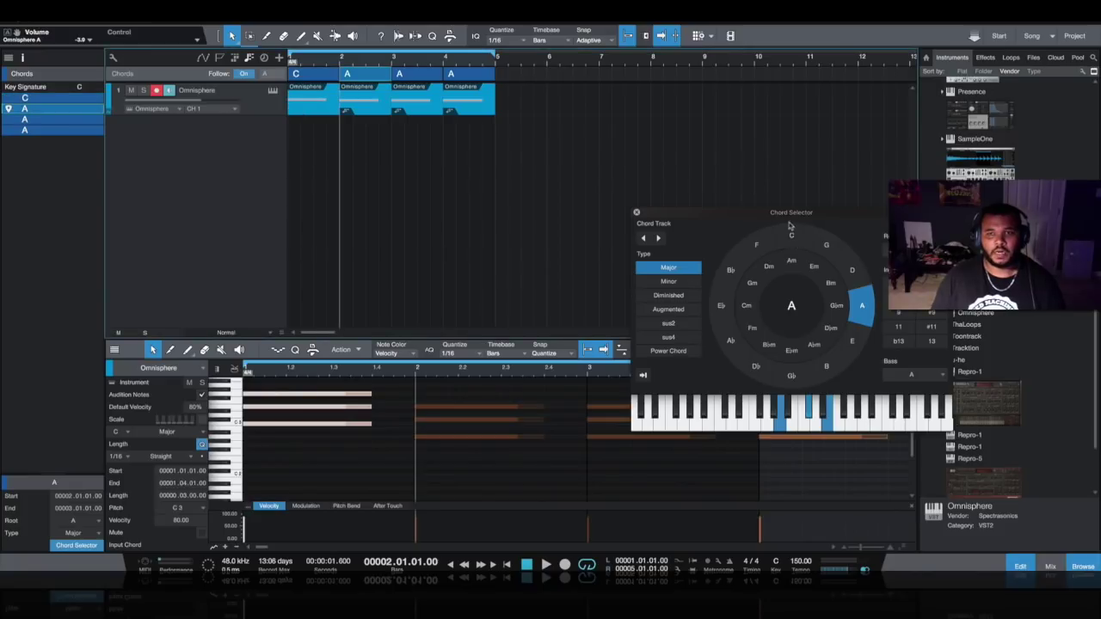
left_click(827, 243)
left_click(395, 73)
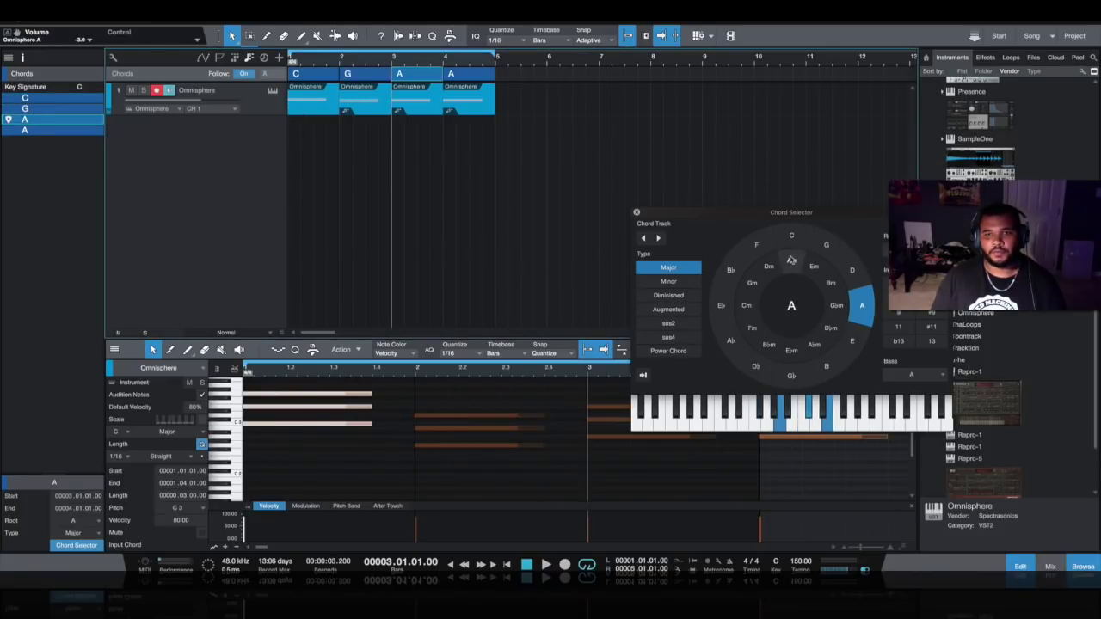
left_click(791, 260)
left_click(464, 77)
left_click(754, 240)
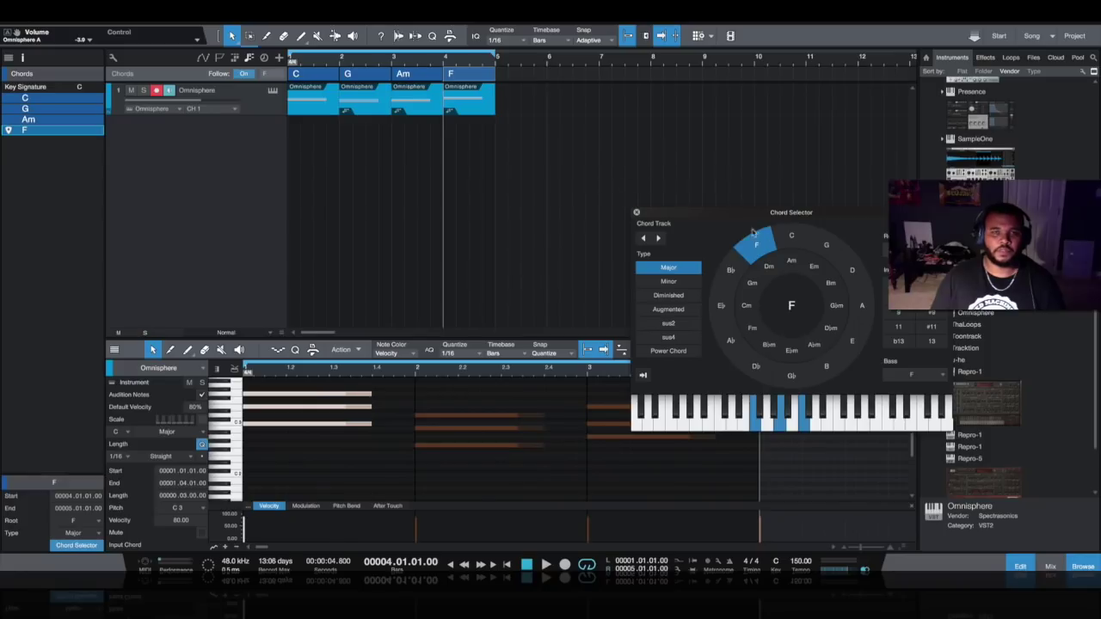
Check each of the C, G, Am, F chords and play the progression from the start.
left_click(328, 76)
left_click(384, 76)
left_click(425, 77)
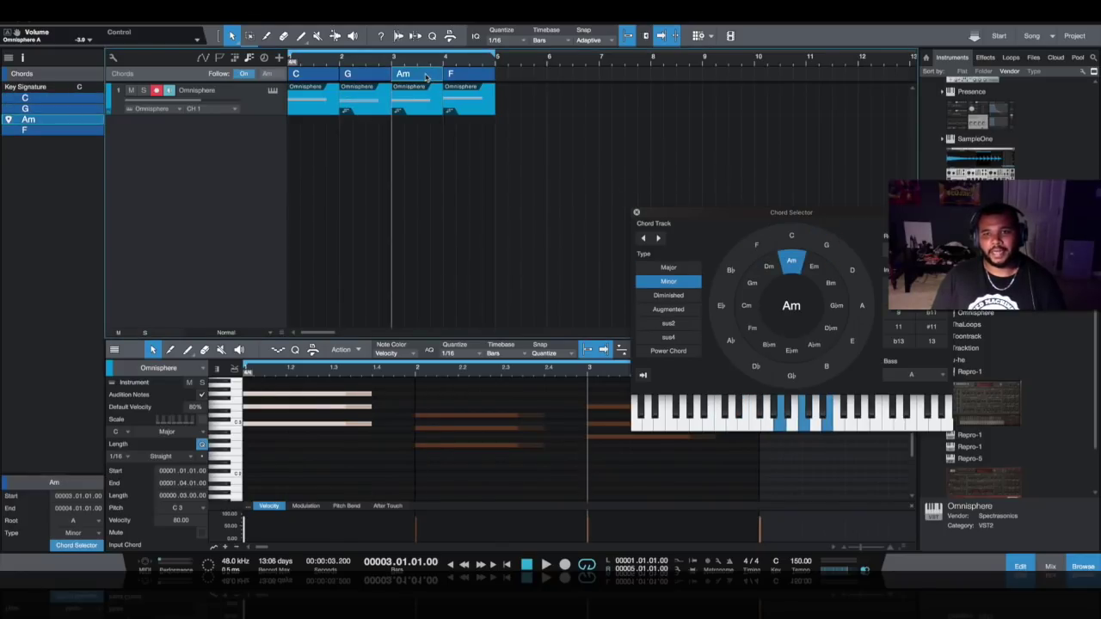
left_click(472, 76)
left_click(507, 565)
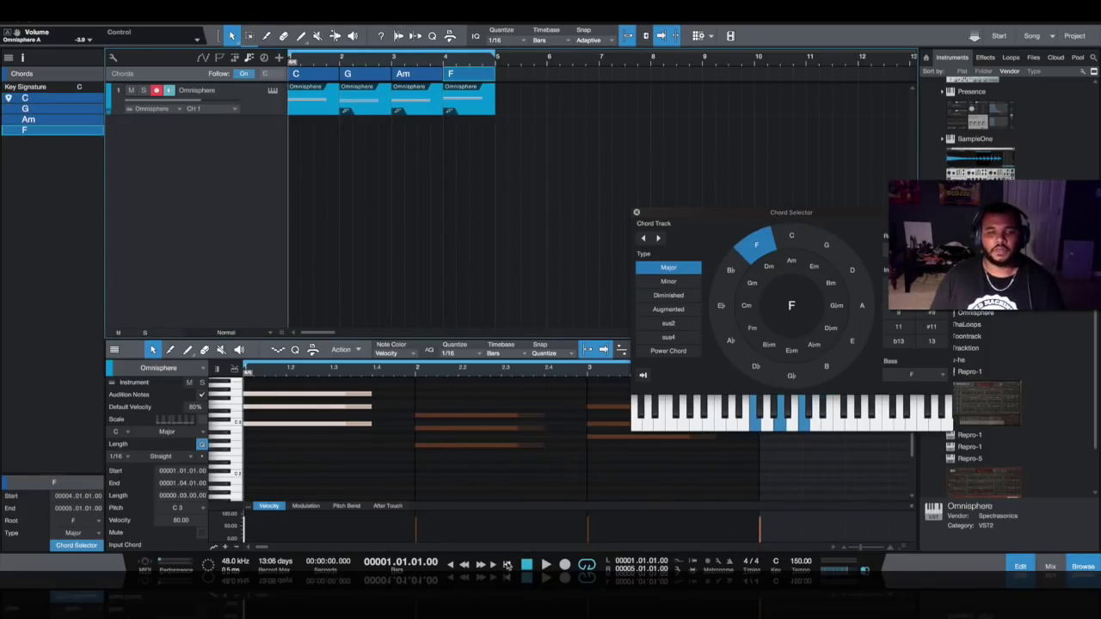
key("space")
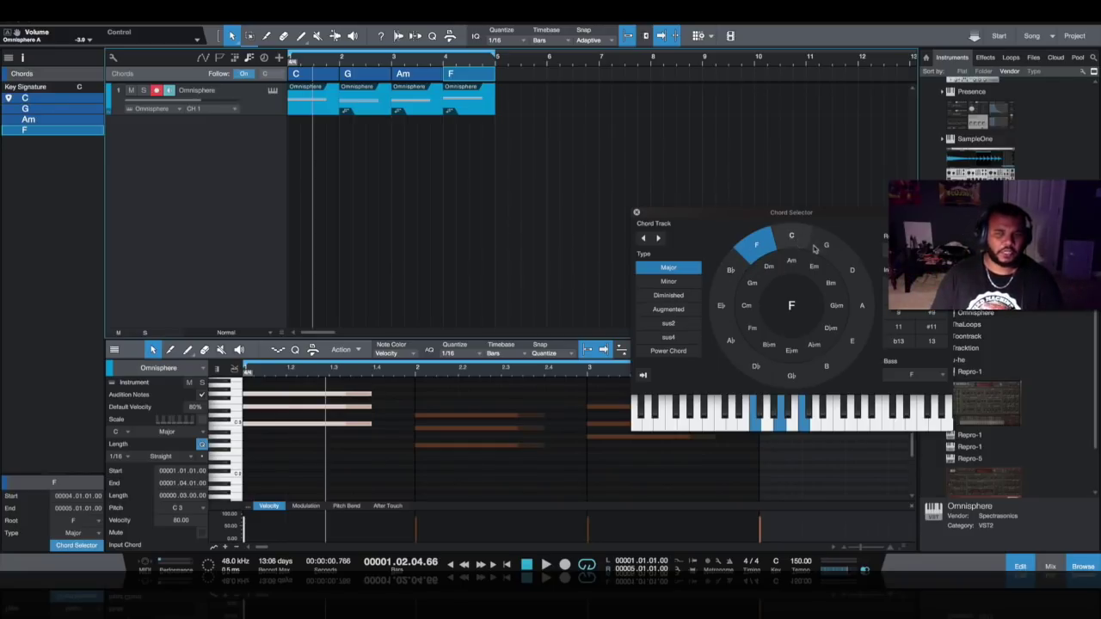
Close the Chord Selector and clear the selection to view the bar 1–4 Omnisphere notes.
left_click(590, 222)
left_click(589, 222)
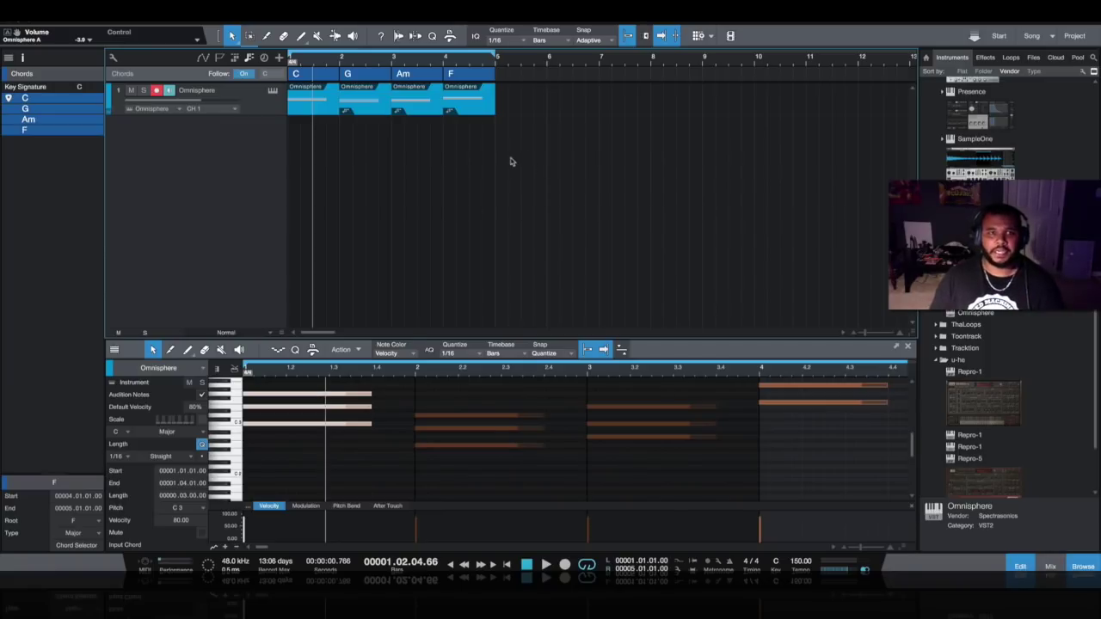
Duplicate the four Omnisphere clips into bars 5–8 and repeat the F chord across bars 5–8.
left_click_drag(495, 147, 303, 100)
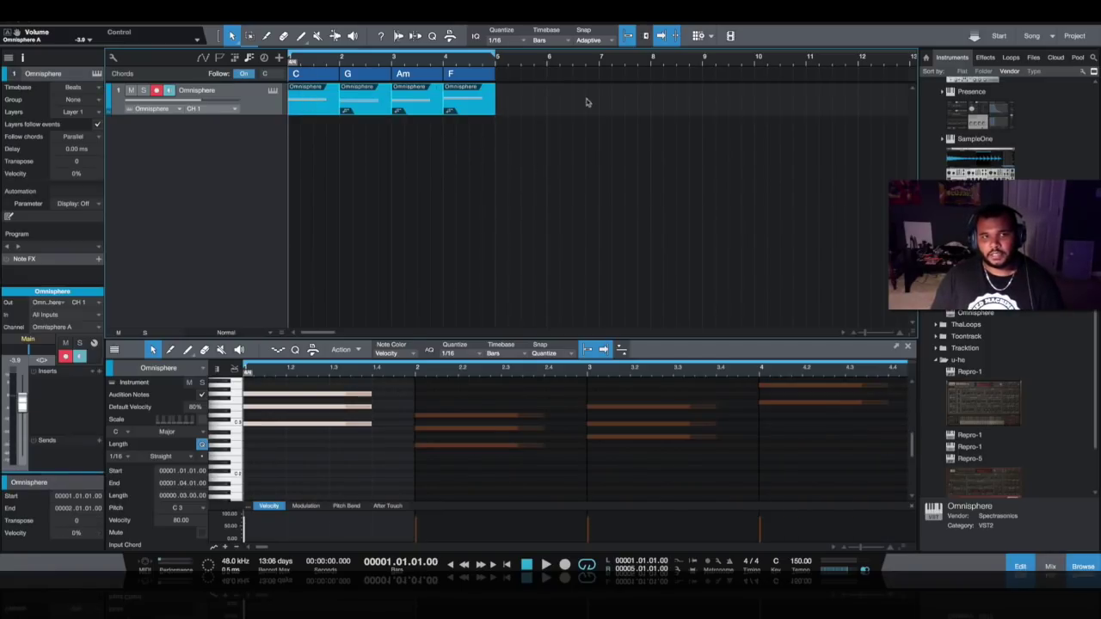
key("d")
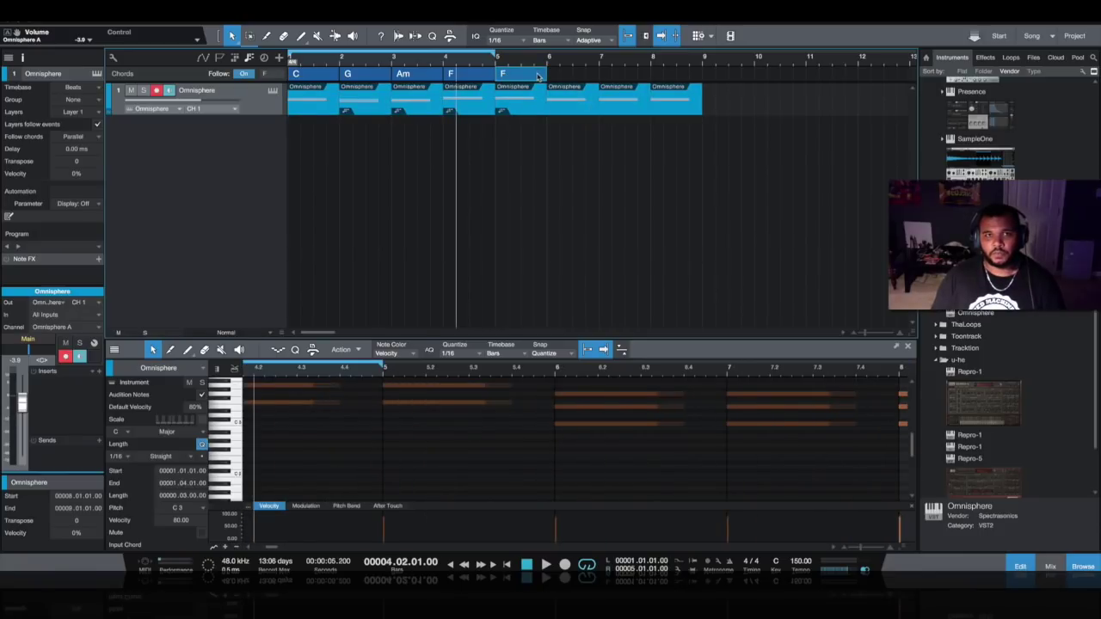
left_click(540, 76)
key("d")
key("d")
key("d")
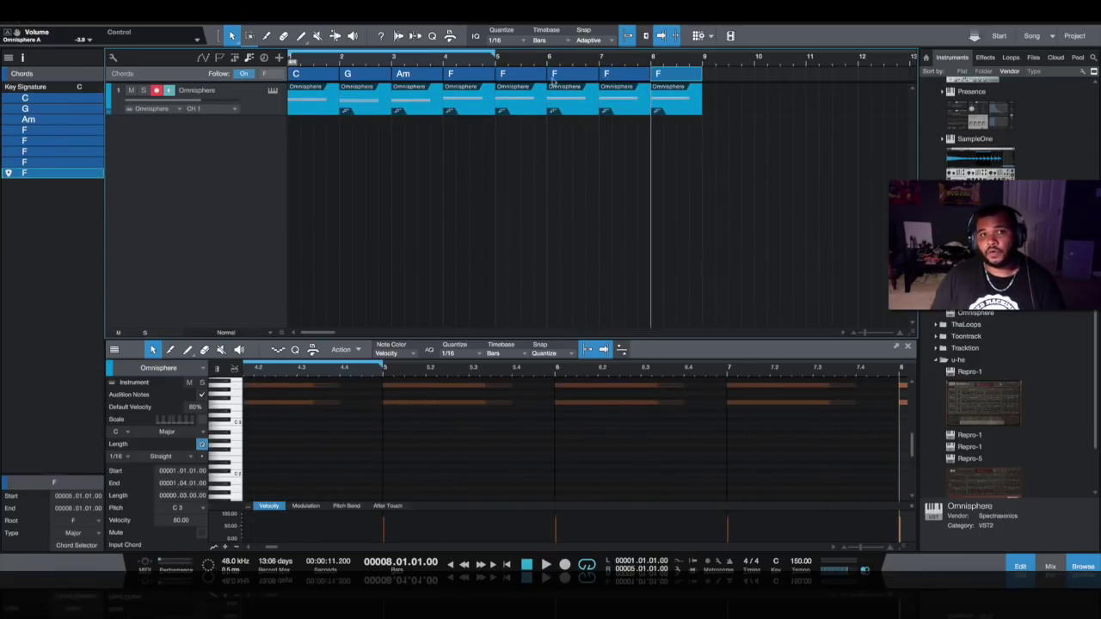
Change the bar-5 chord from F to C in the Chord Selector.
left_click(523, 77)
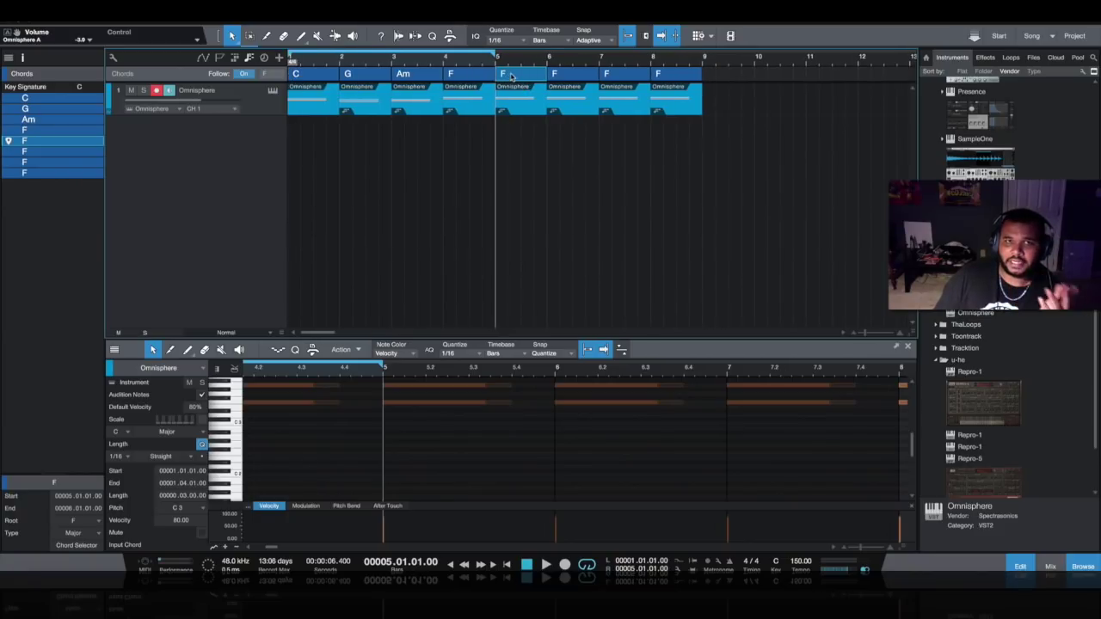
double_click(511, 76)
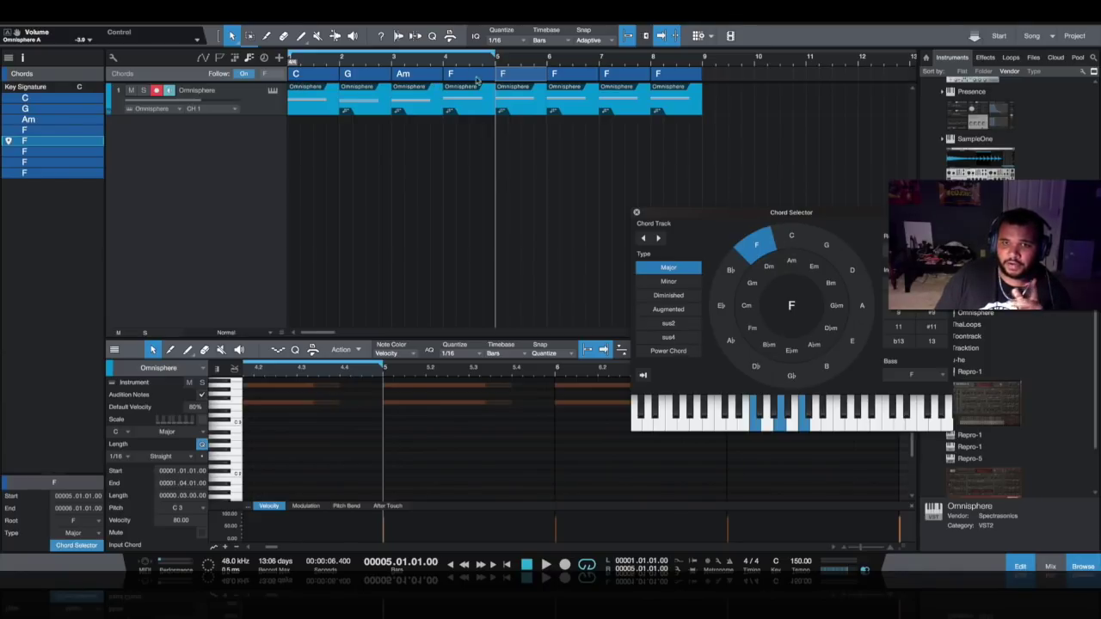
left_click(795, 243)
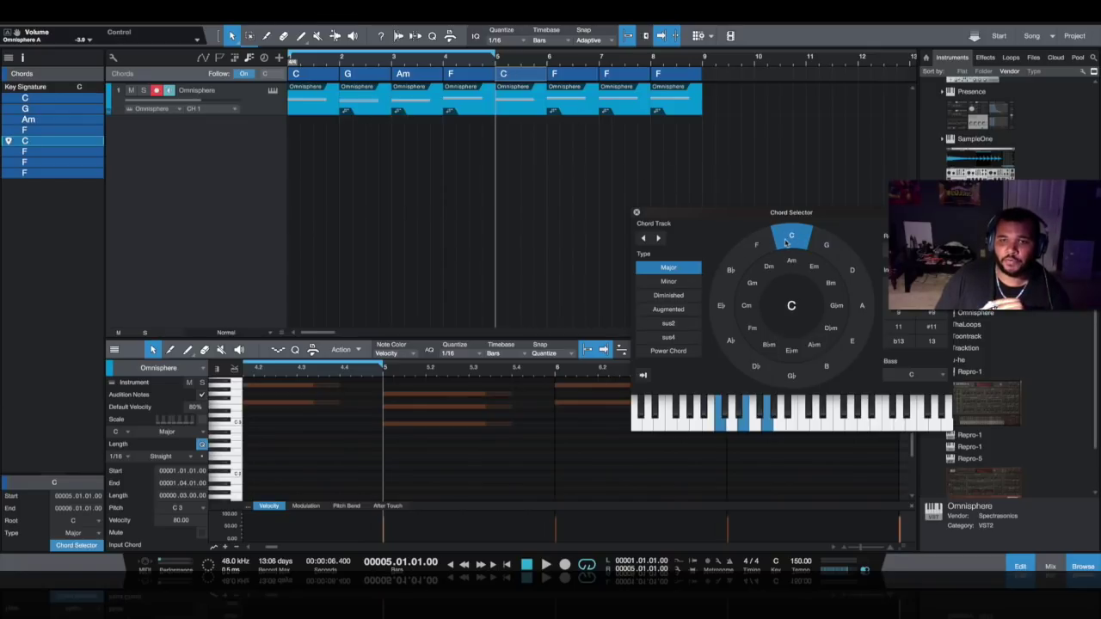
Change the bar-6 chord to Dm and the bar-7 chord to B♭.
left_click(572, 76)
left_click(774, 271)
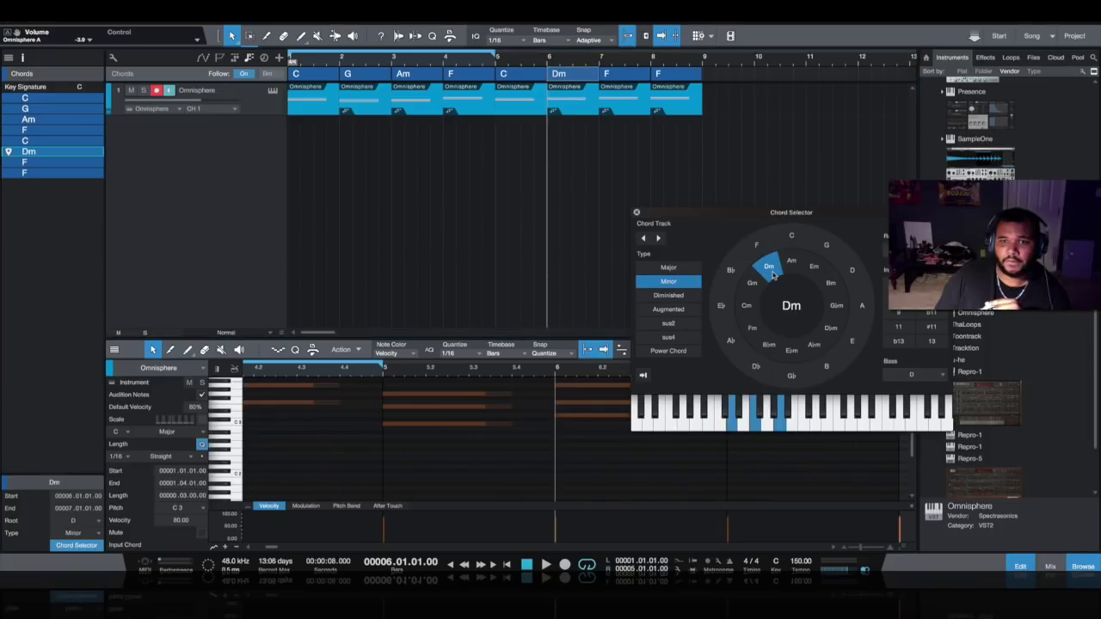
left_click(731, 272)
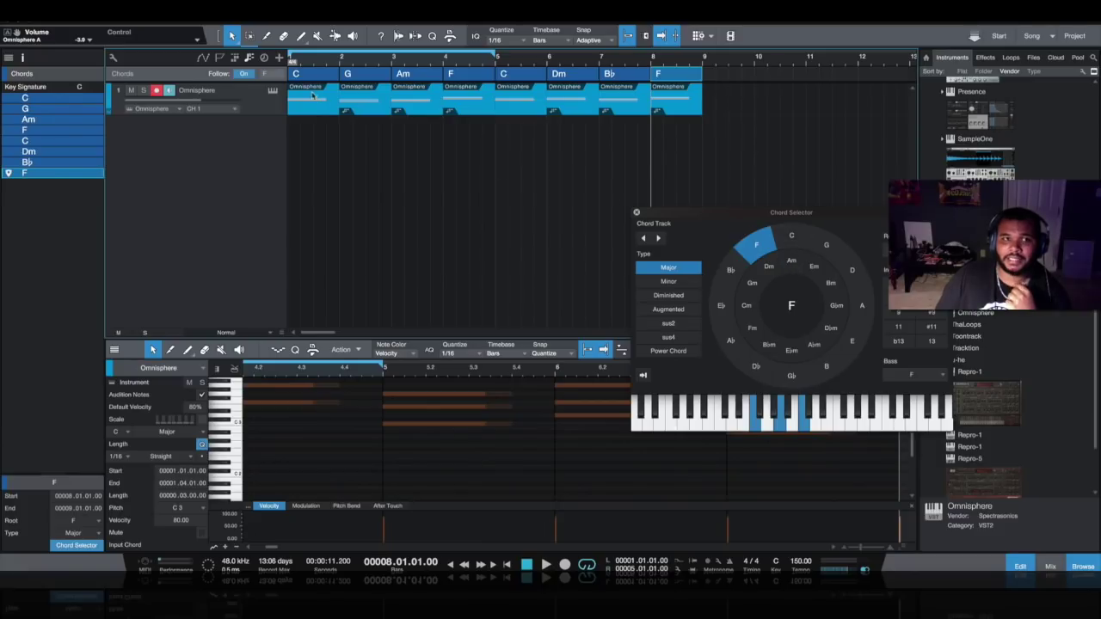
Set the loop to bars 5–9 and place the playhead at bar 5.
left_click_drag(496, 56, 704, 57)
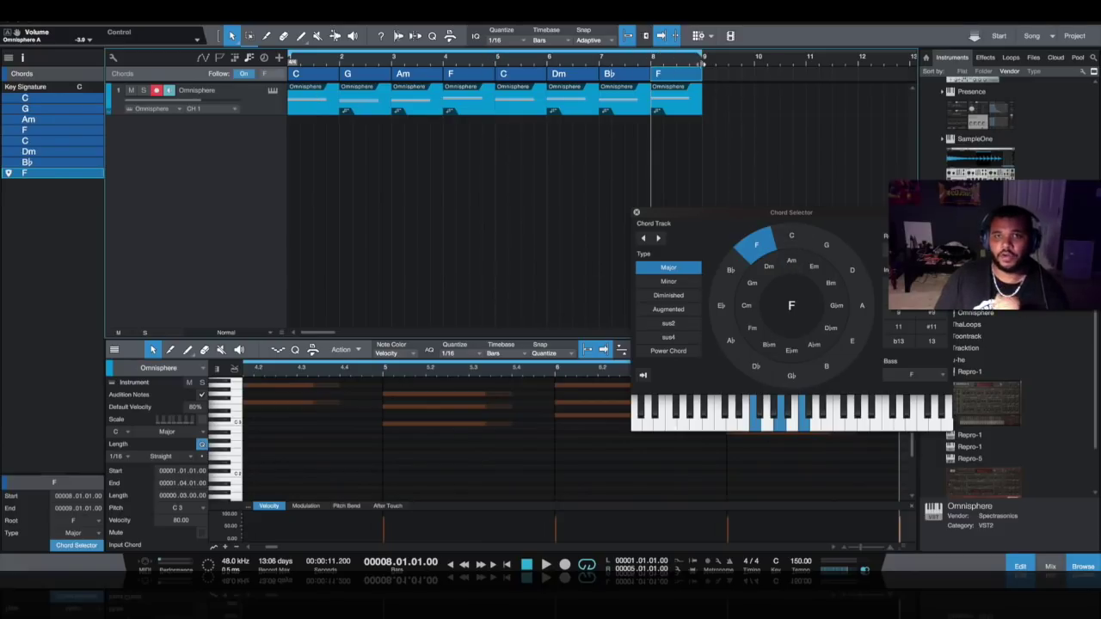
left_click_drag(290, 57, 498, 57)
left_click(498, 65)
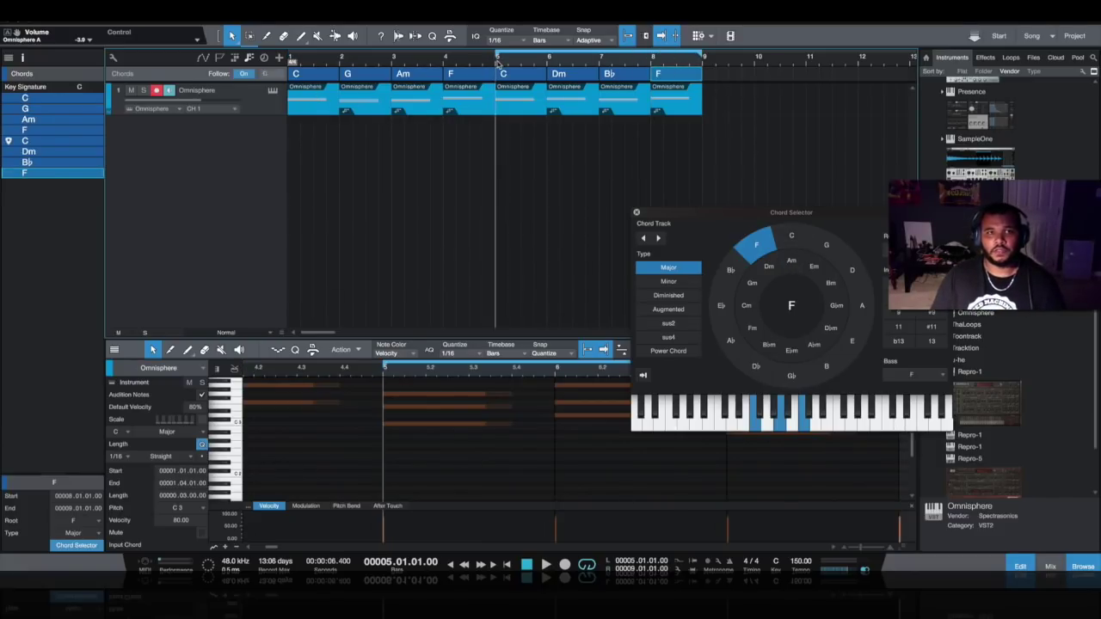
Loop bars 1–9 around all Omnisphere clips and play from bar 1.
key("space")
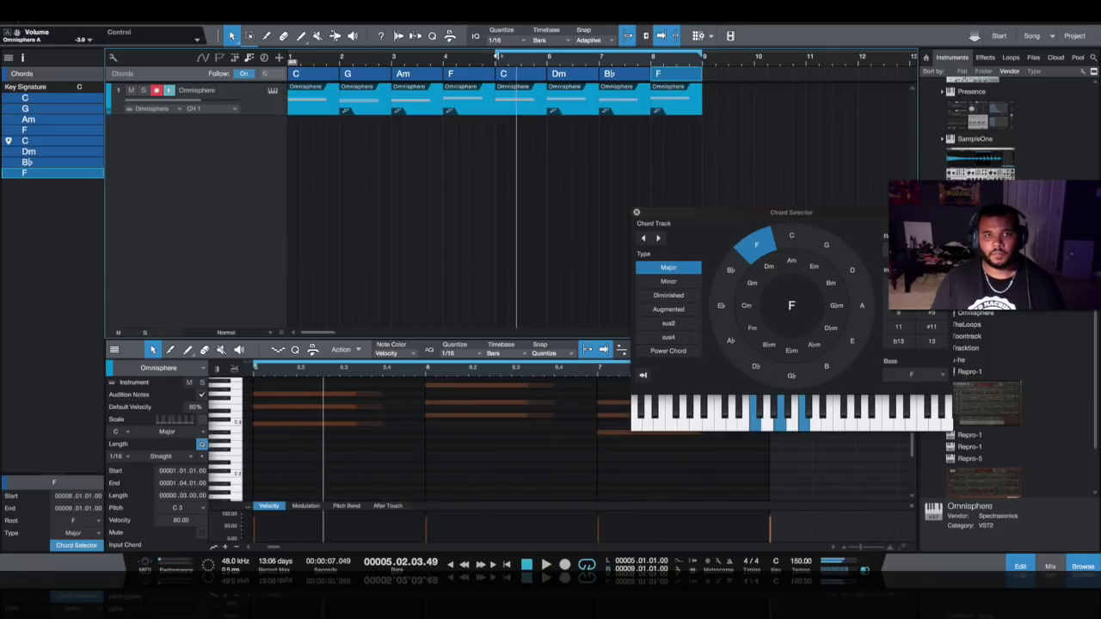
left_click_drag(696, 100, 511, 111)
key("space")
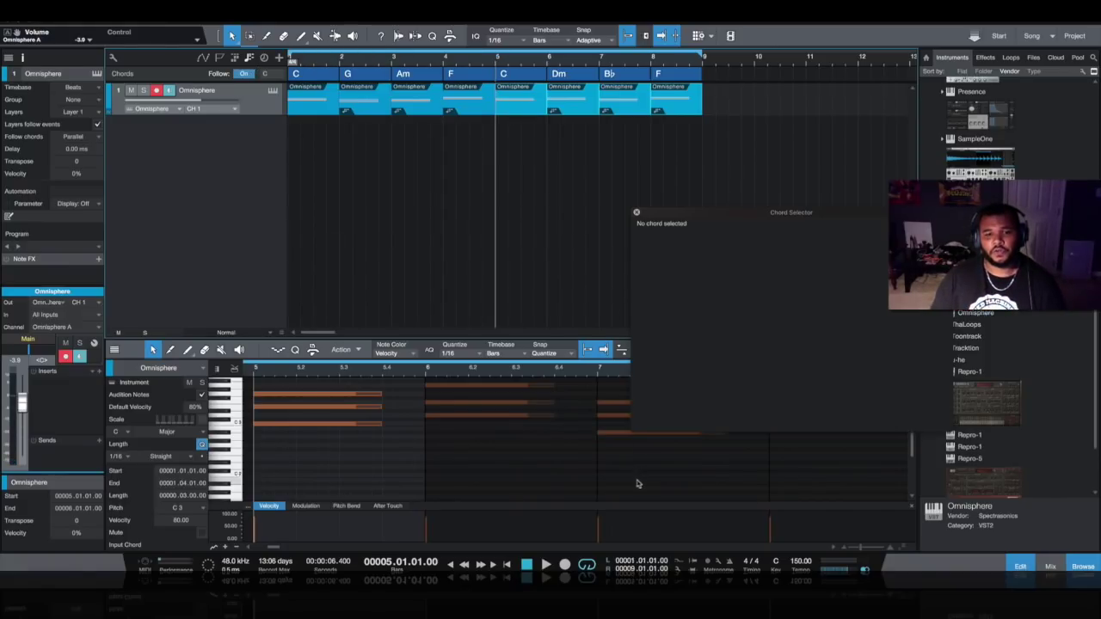
left_click(545, 565)
left_click(545, 565)
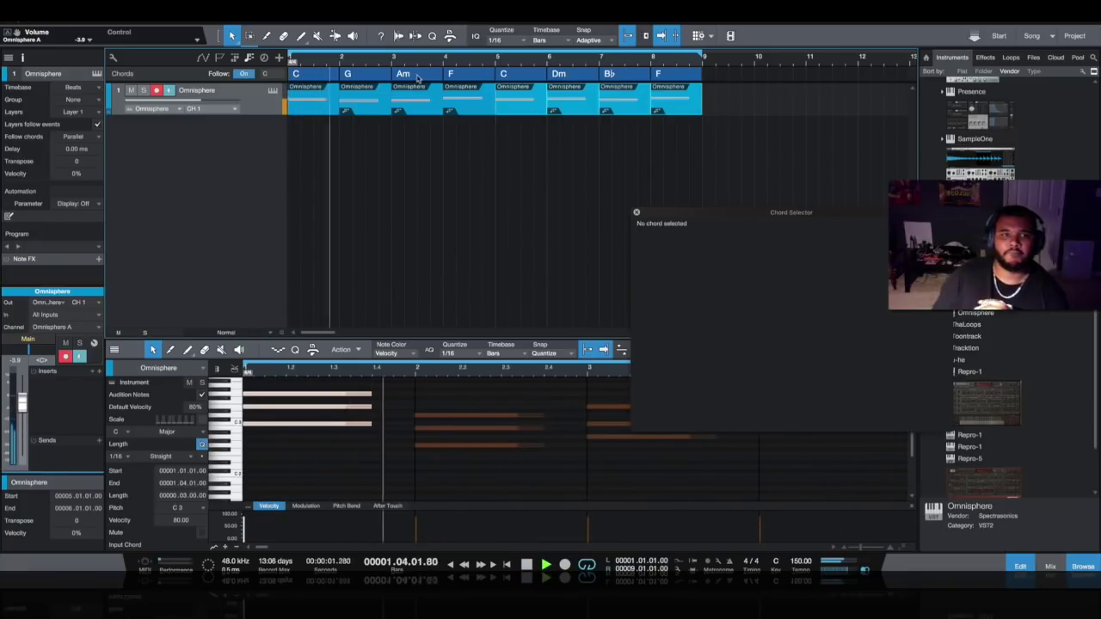
Follow playback by selecting each chord in turn: G, Am, F, C, Dm, B♭, F.
left_click(348, 76)
left_click(408, 75)
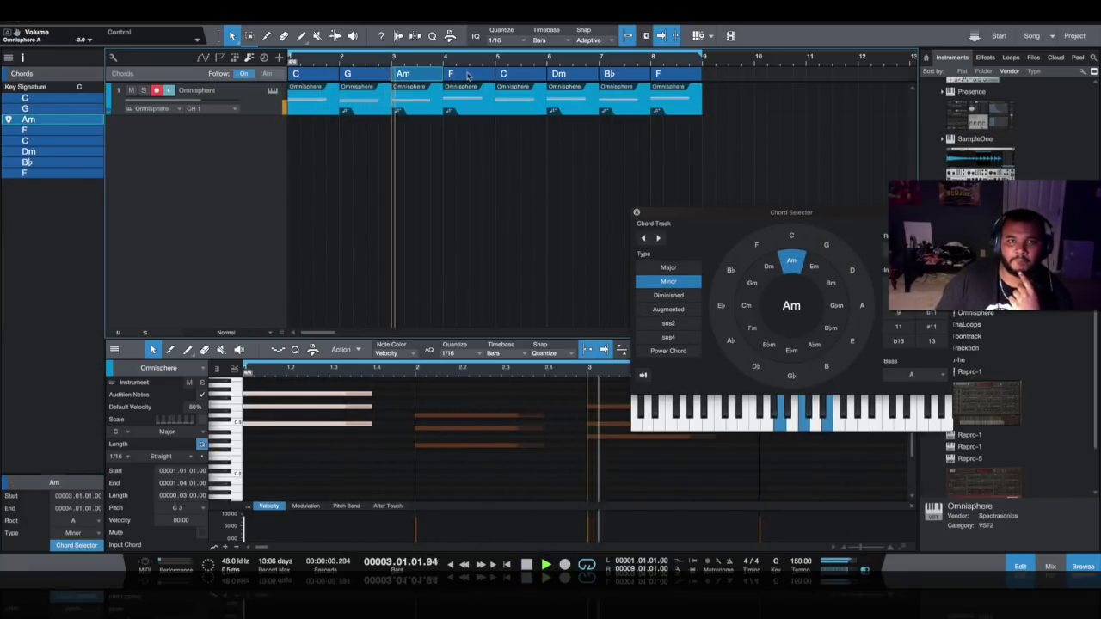
left_click(476, 76)
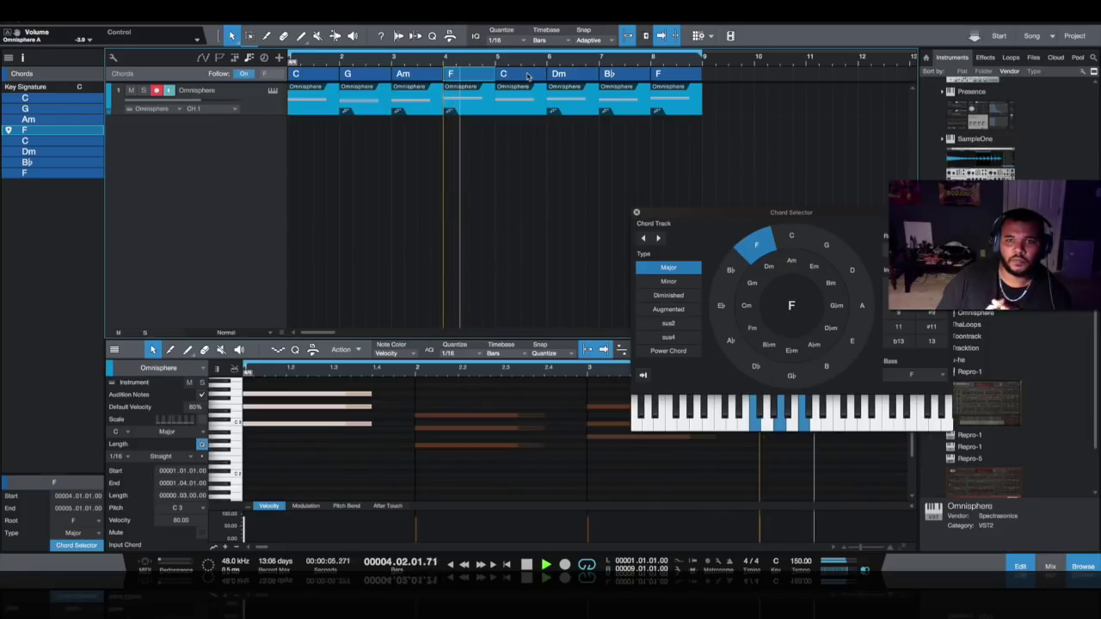
left_click(528, 75)
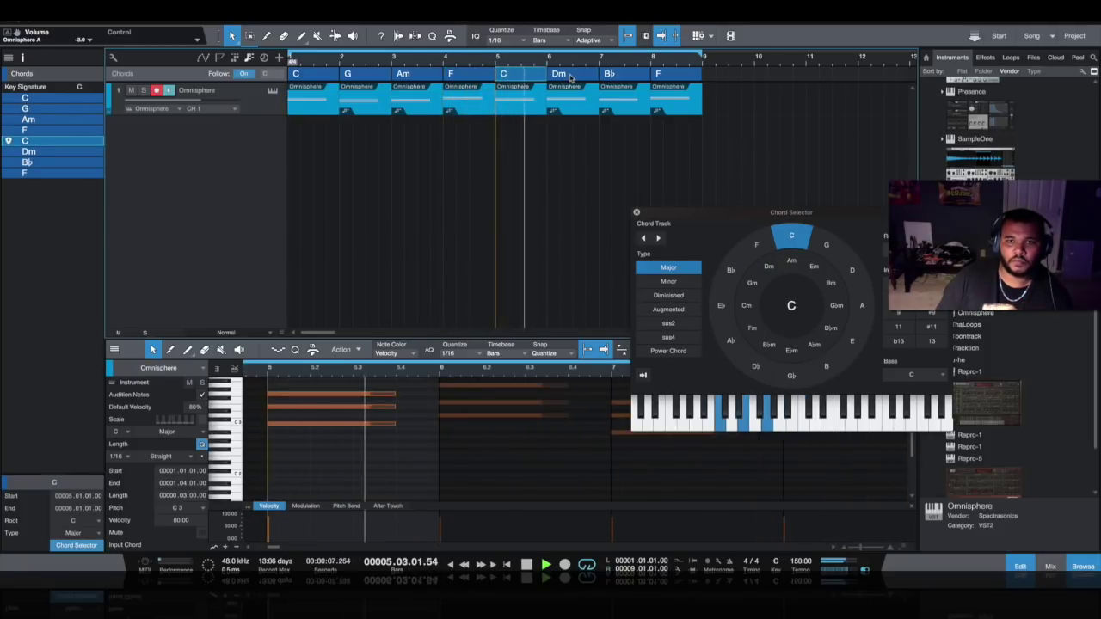
left_click(568, 76)
left_click(621, 76)
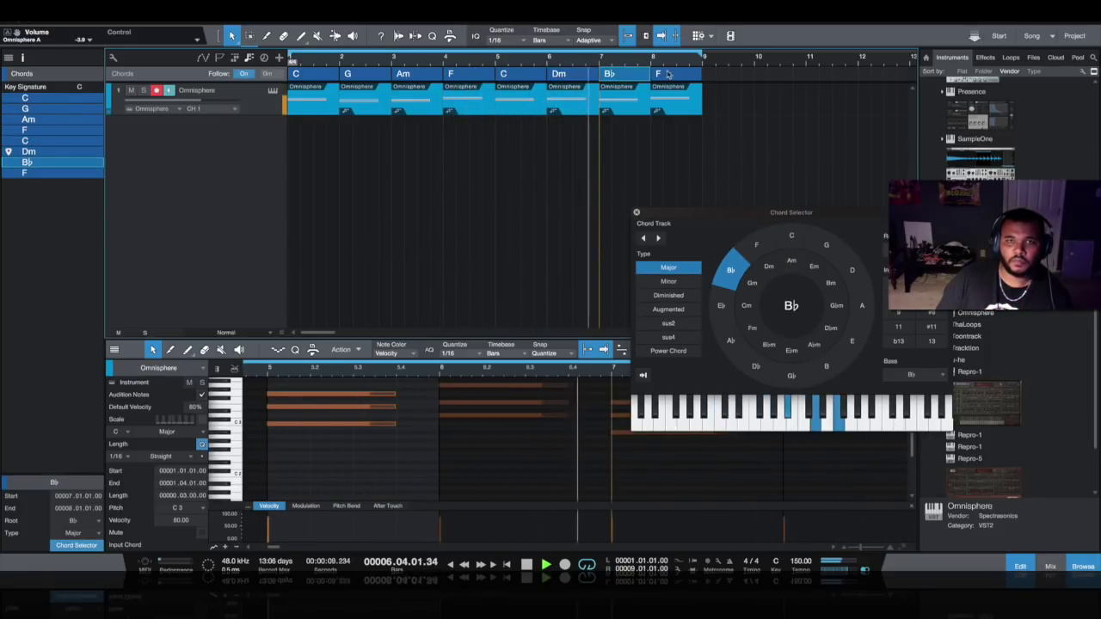
left_click(680, 76)
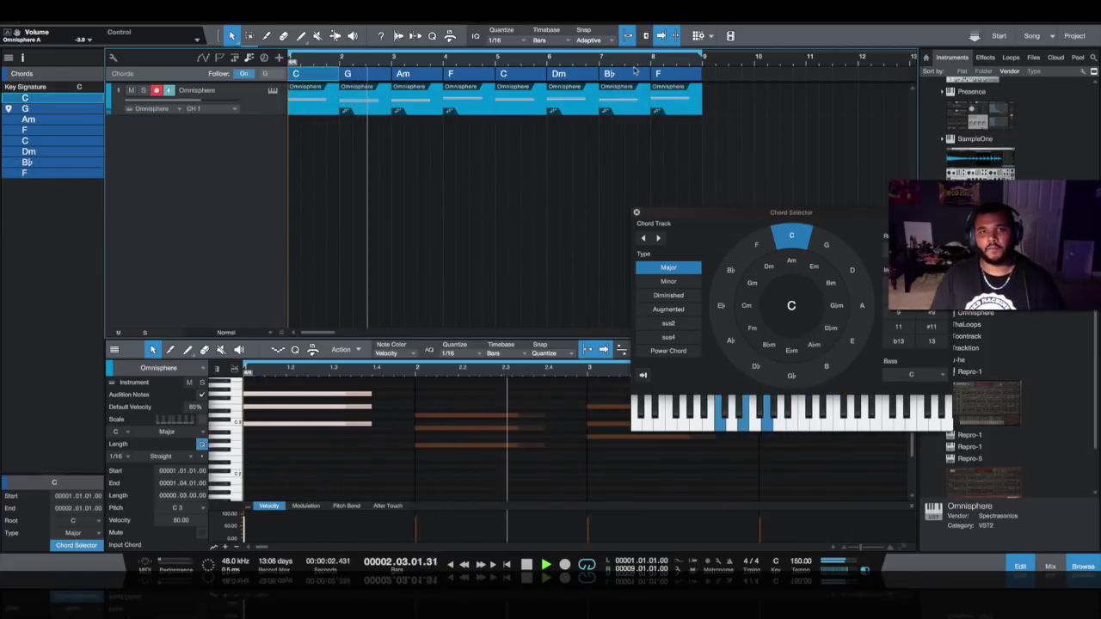
Zoom out on the arrangement and extend the loop end to bar 17.
key("w")
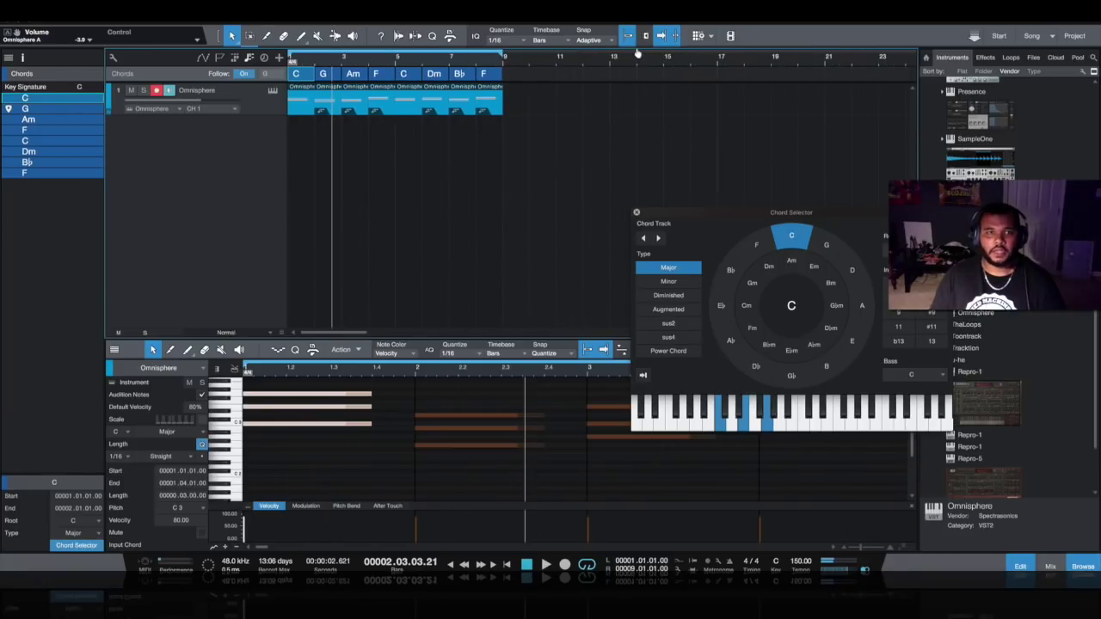
left_click(557, 135)
left_click_drag(504, 56, 717, 62)
Duplicate all eight chords into bars 9–16 and select the bar-13 C chord.
left_click_drag(550, 78, 278, 73)
key("d")
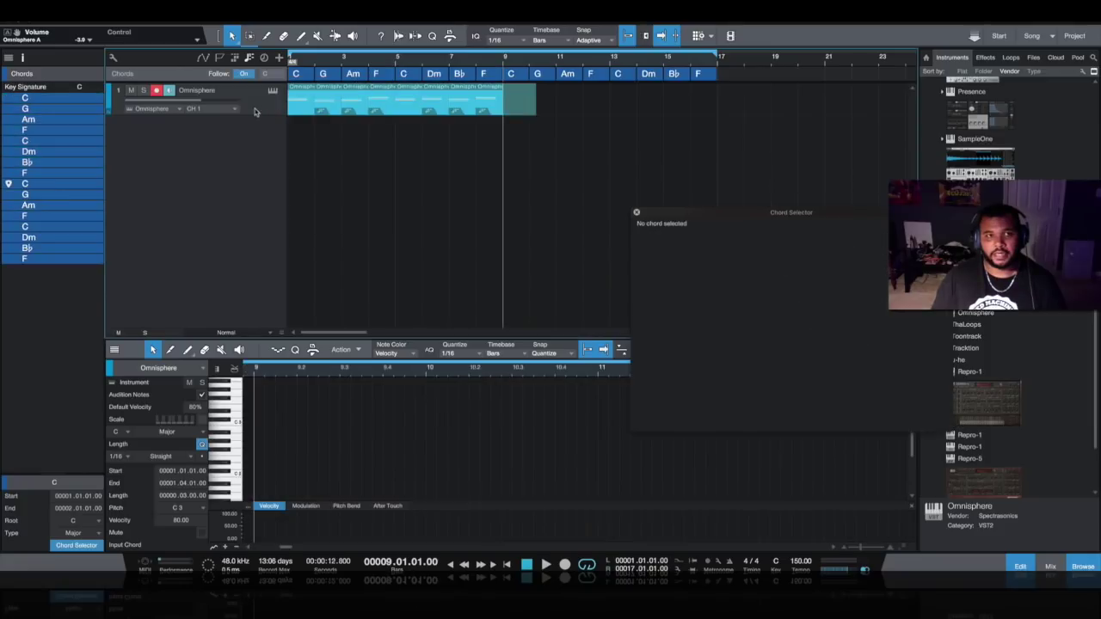
left_click(619, 105)
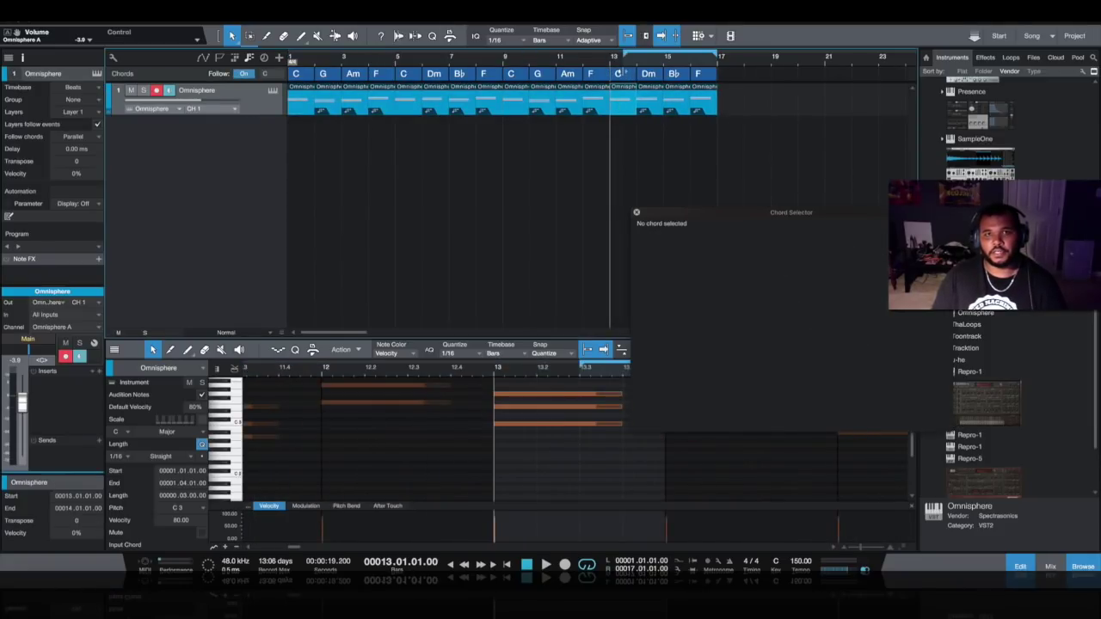
left_click(619, 74)
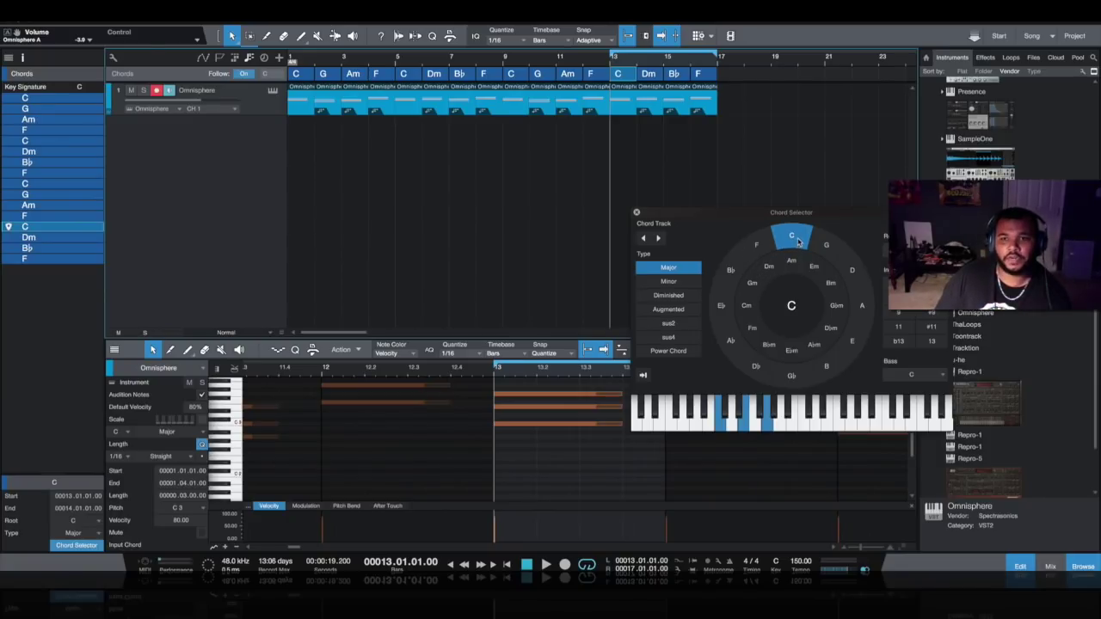
Change the bars 13–16 chords to Em, D, G and C.
left_click(813, 269)
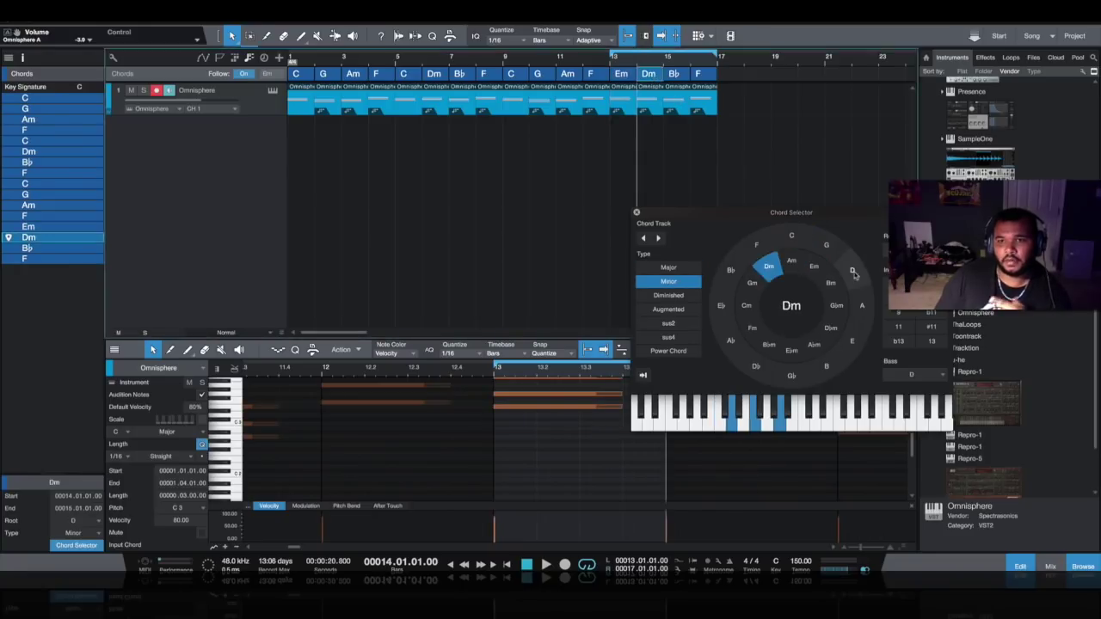
left_click(825, 245)
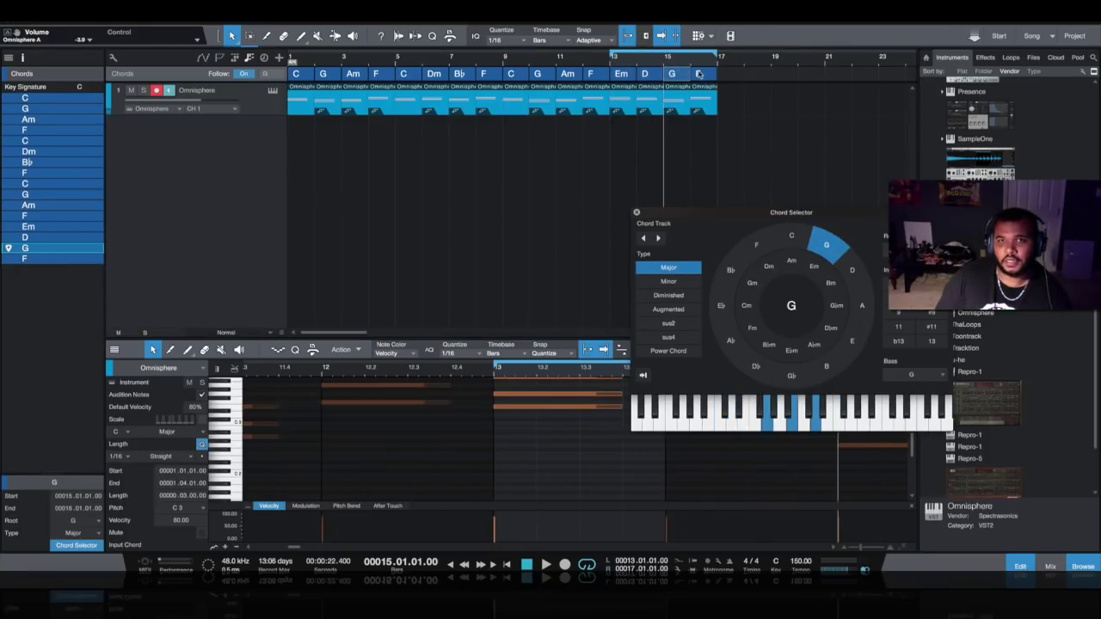
left_click(790, 237)
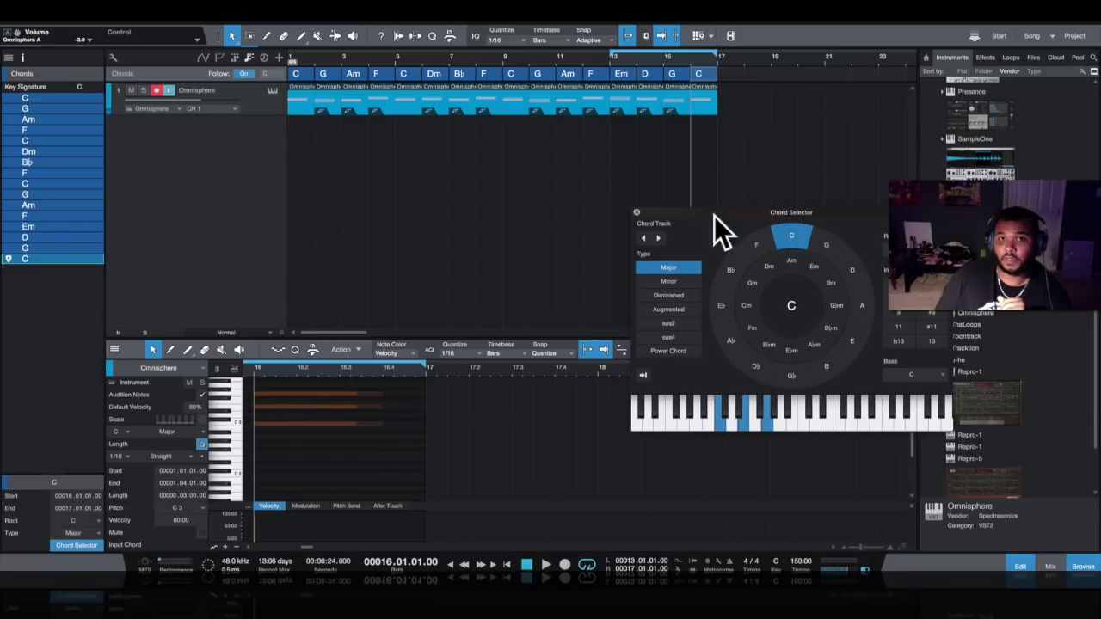
Play the song back from bar 9 through the new closing progression.
left_click(586, 63)
left_click(504, 60)
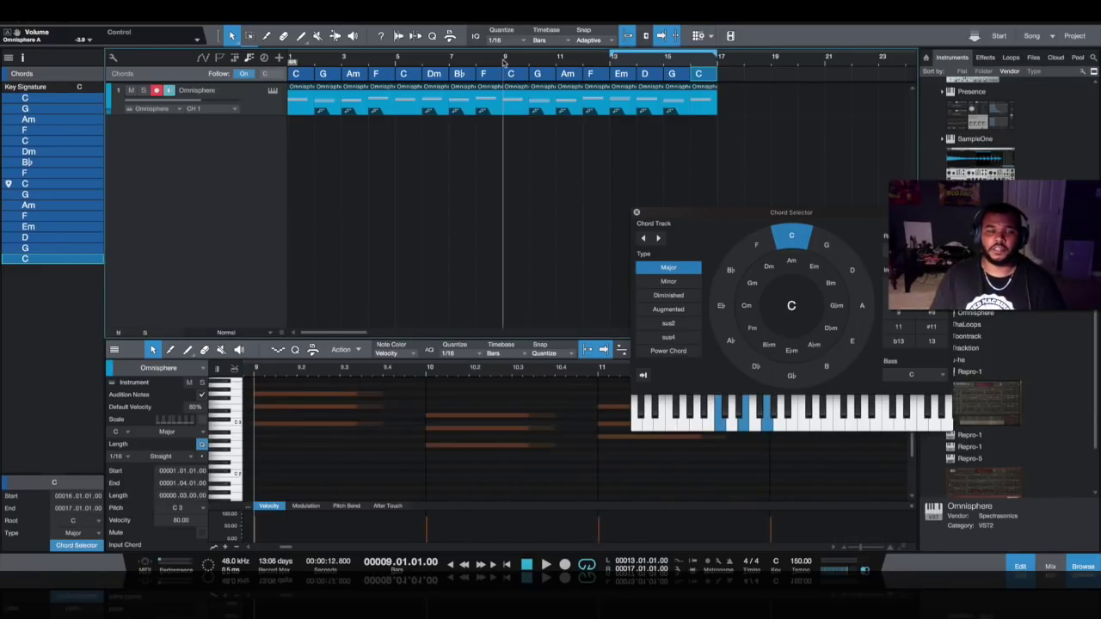
key("space")
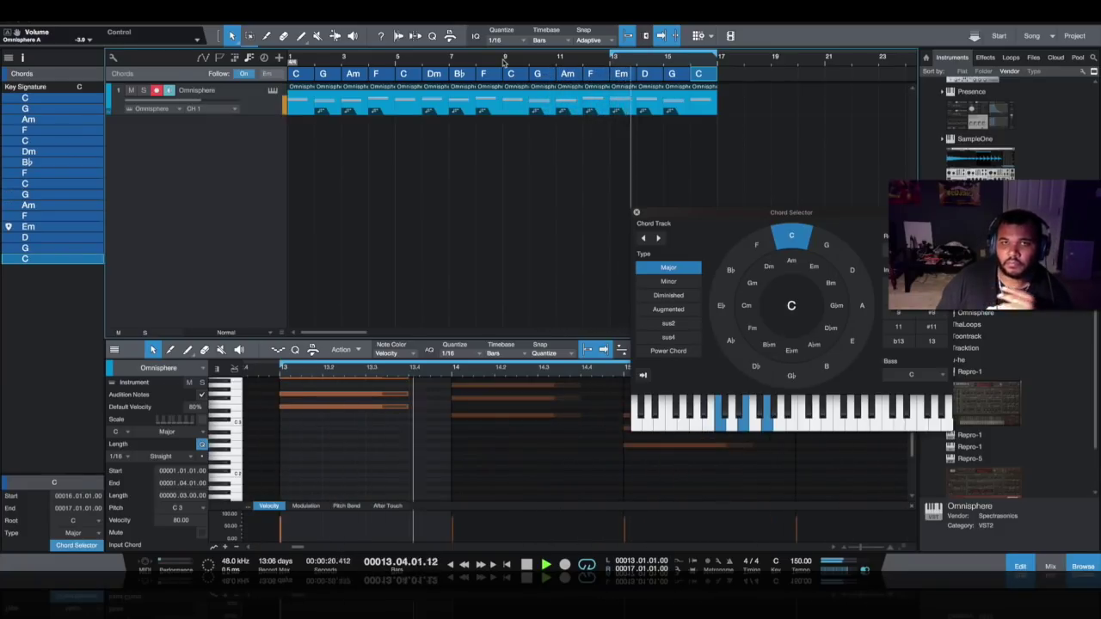
Move the loop locators to span bars 13–17 and stop playback.
left_click_drag(606, 57, 507, 56)
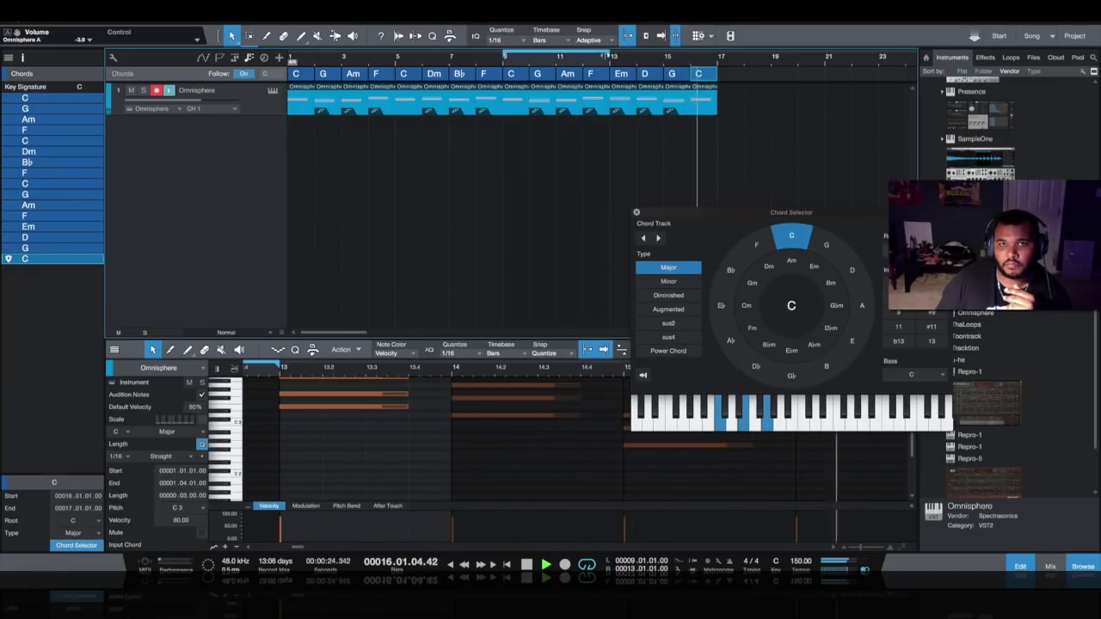
left_click_drag(614, 57, 721, 57)
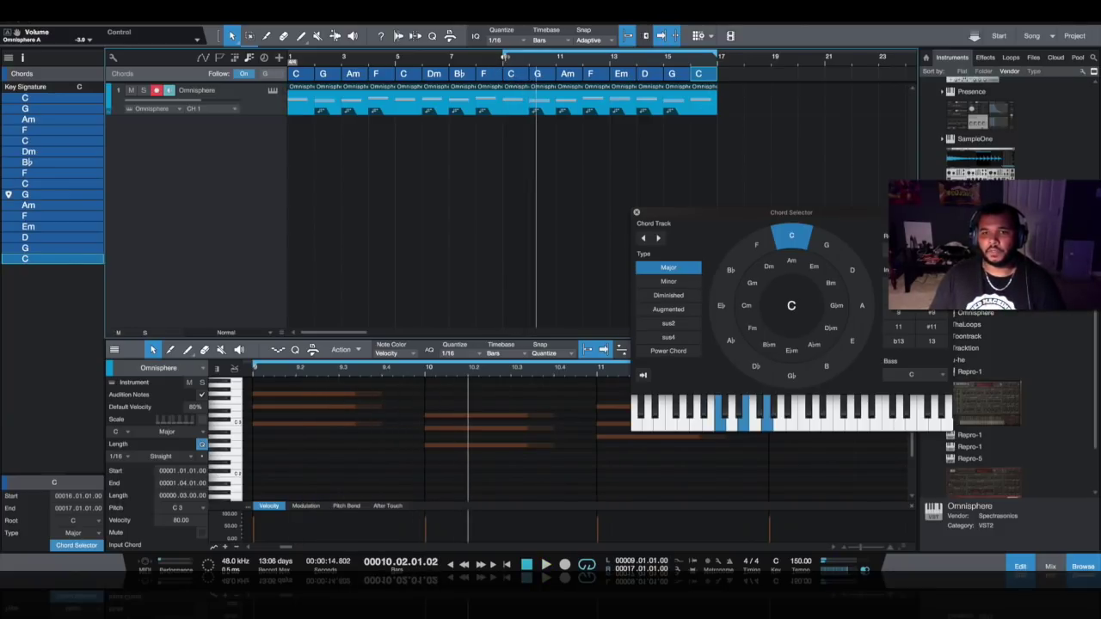
key("space")
key("e")
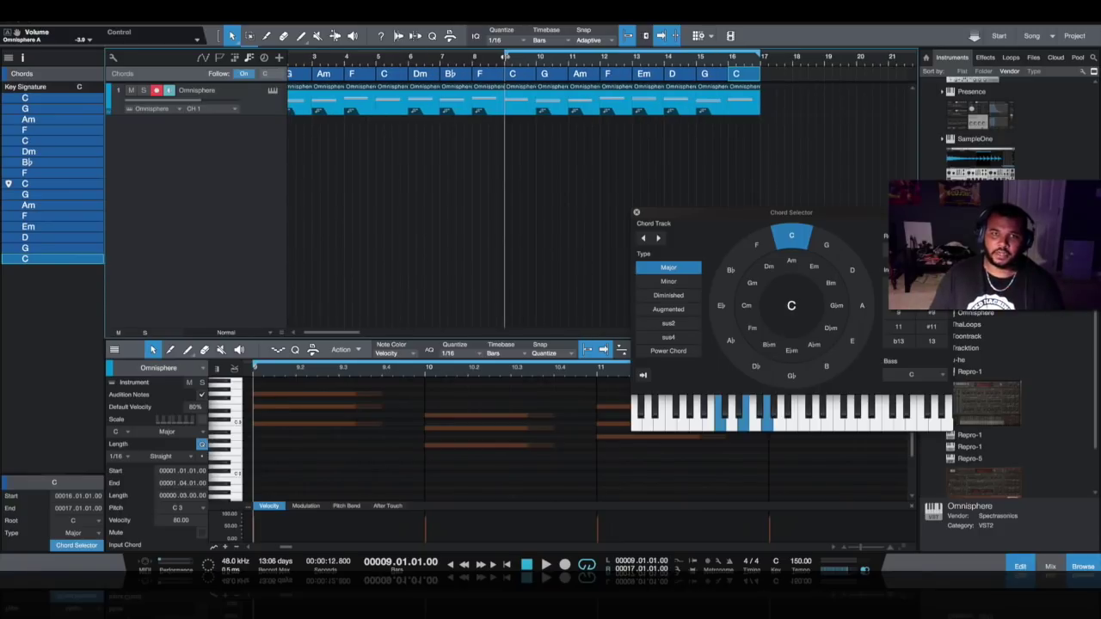
left_click_drag(504, 57, 634, 57)
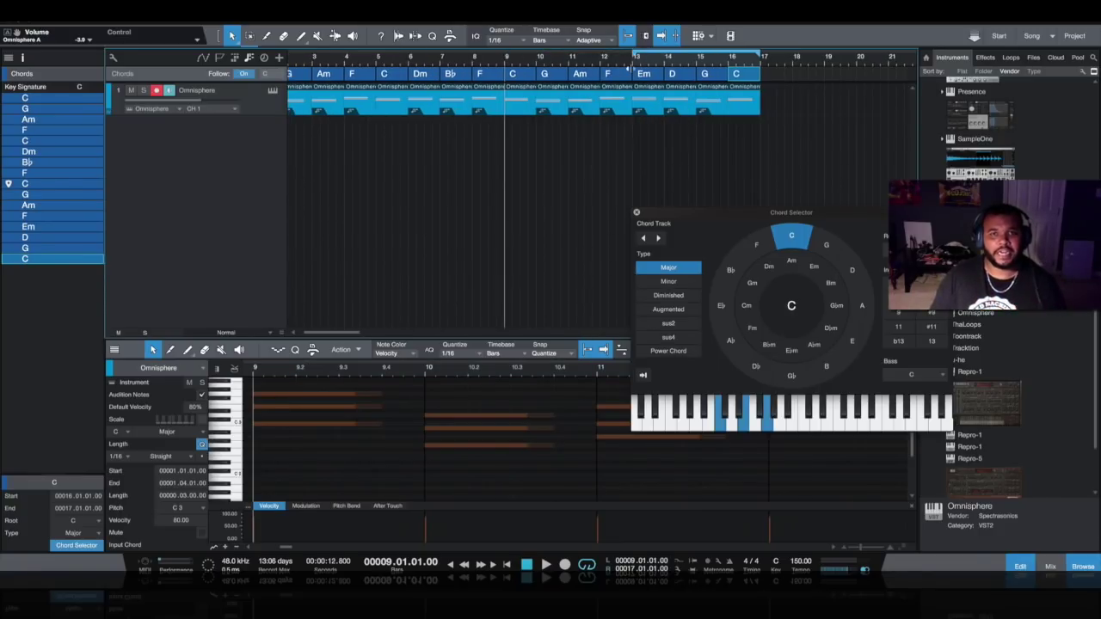
Revert the chords in bars 13–16 to C and move the playhead to bar 13.
left_click(622, 76)
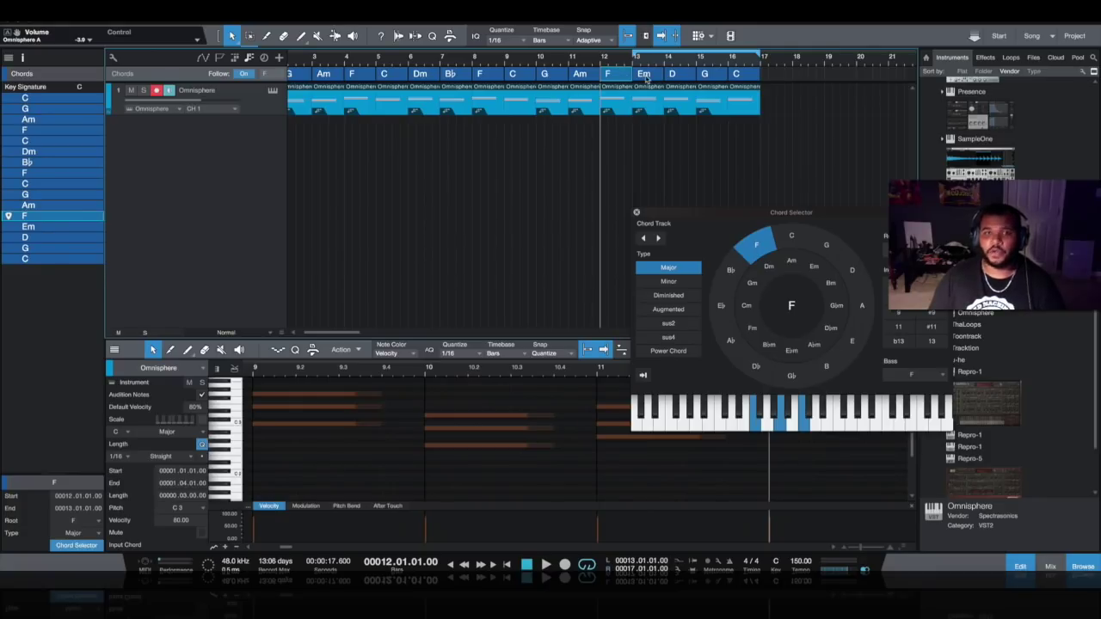
left_click(645, 76)
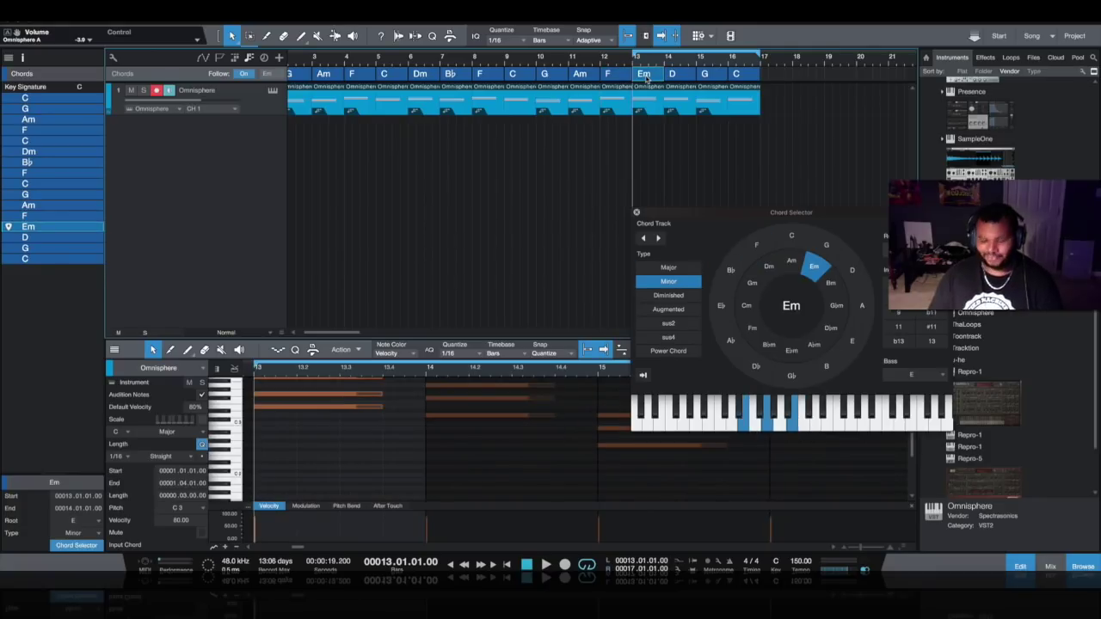
left_click(516, 74)
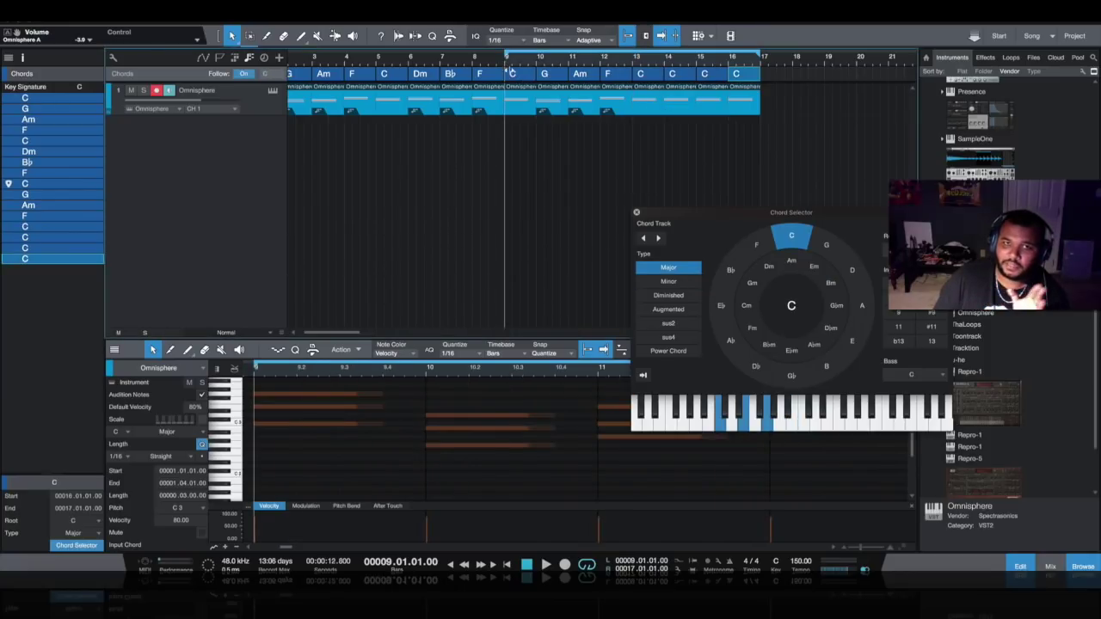
left_click(635, 66)
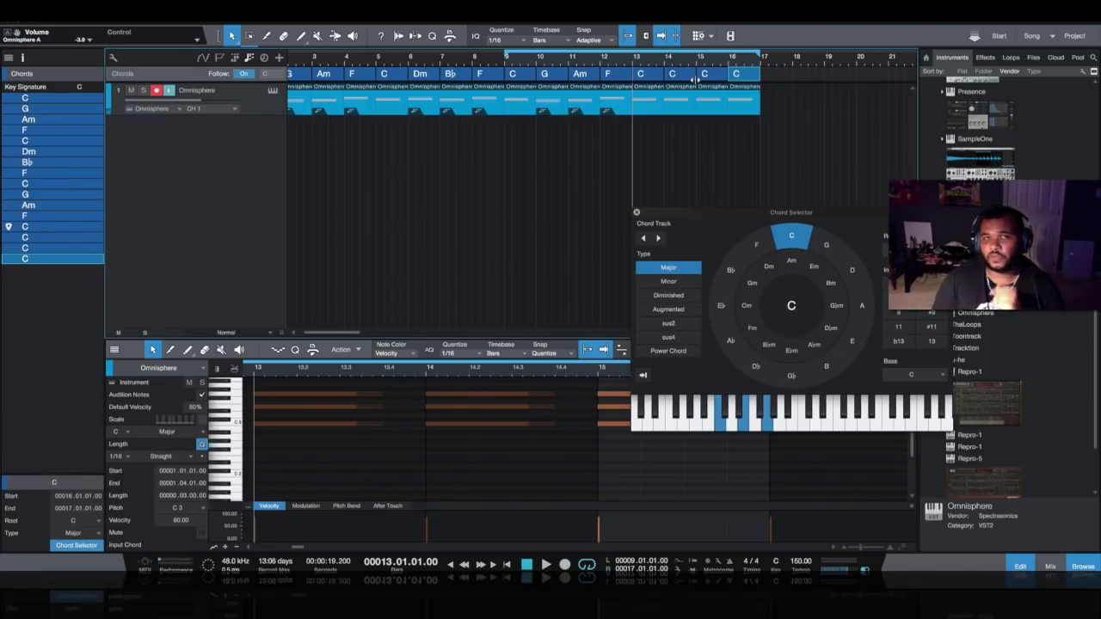
Set the bar 13, 14, 15 and 16 chords to E, Am, Dm and F on the Chord Selector.
left_click(614, 76)
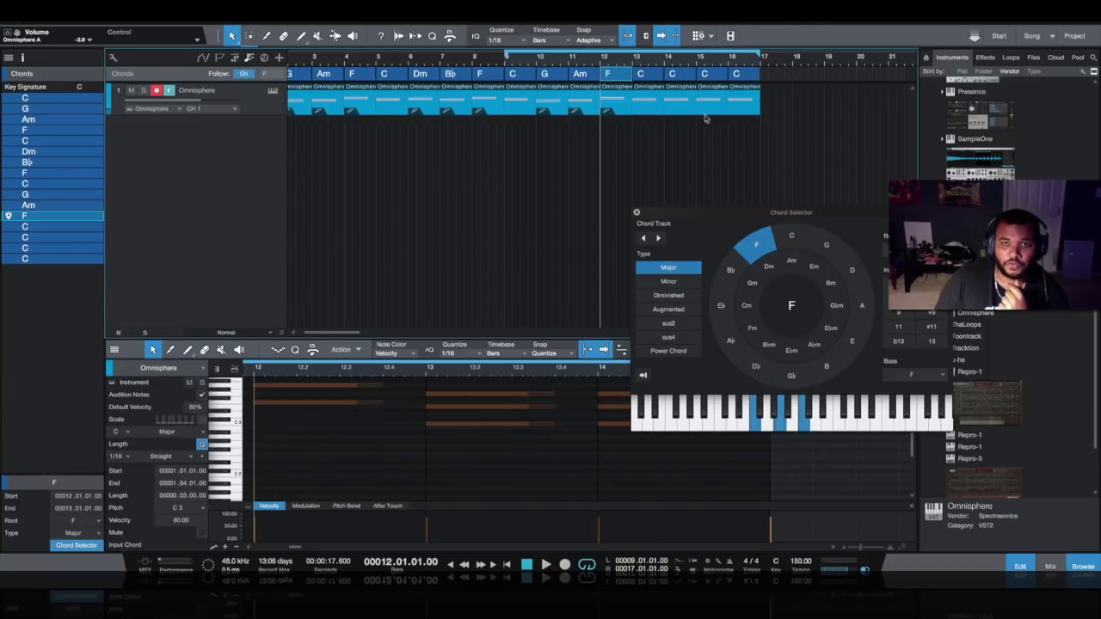
left_click(647, 75)
left_click(852, 344)
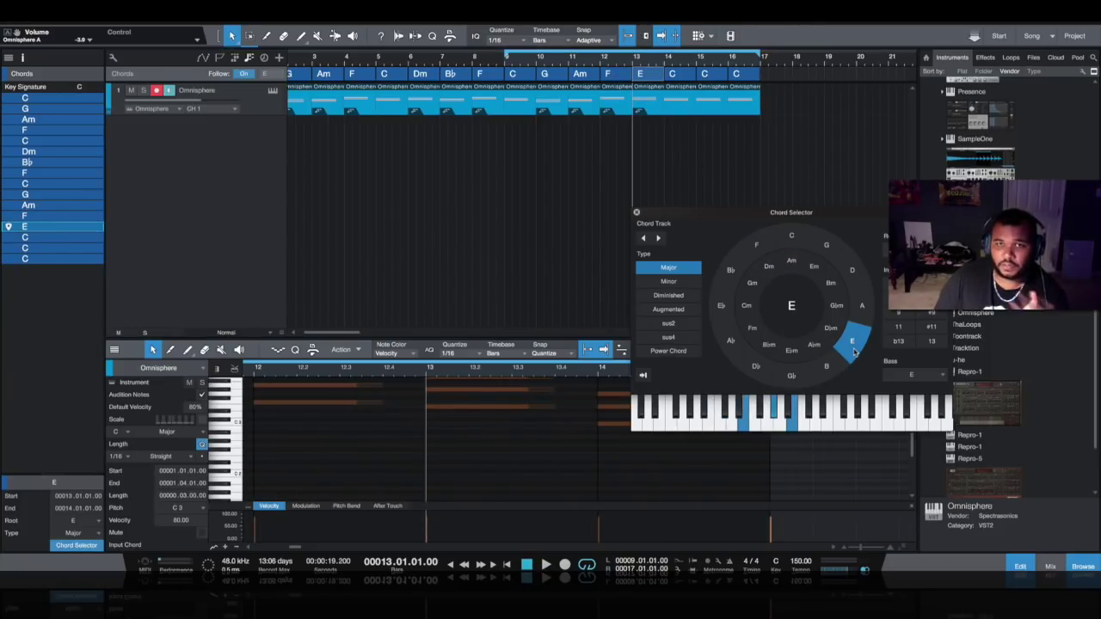
left_click(680, 75)
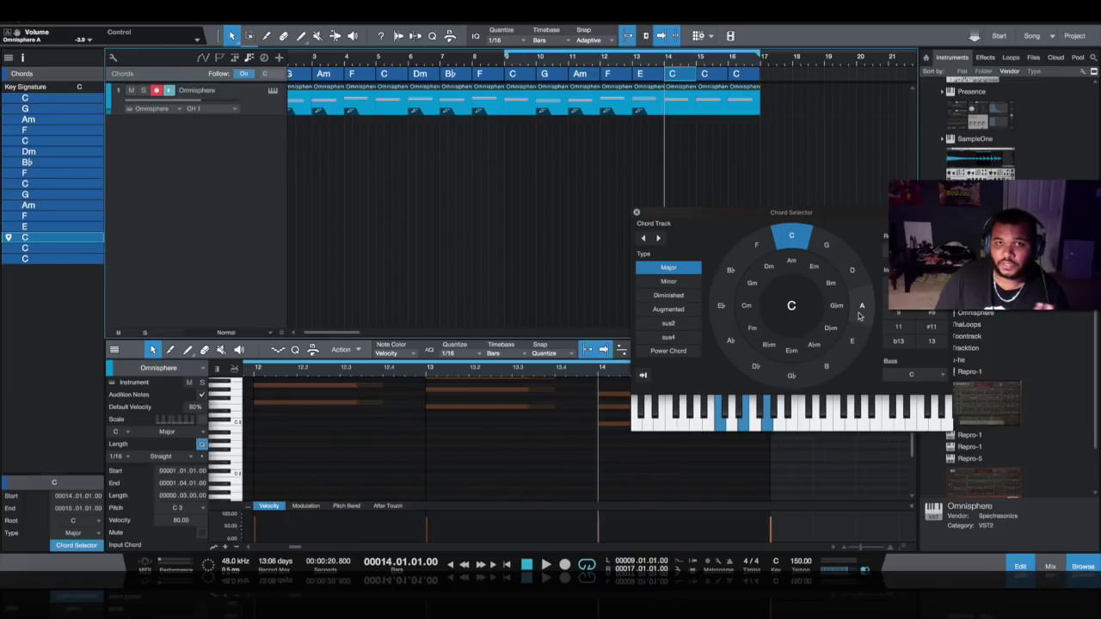
left_click(793, 262)
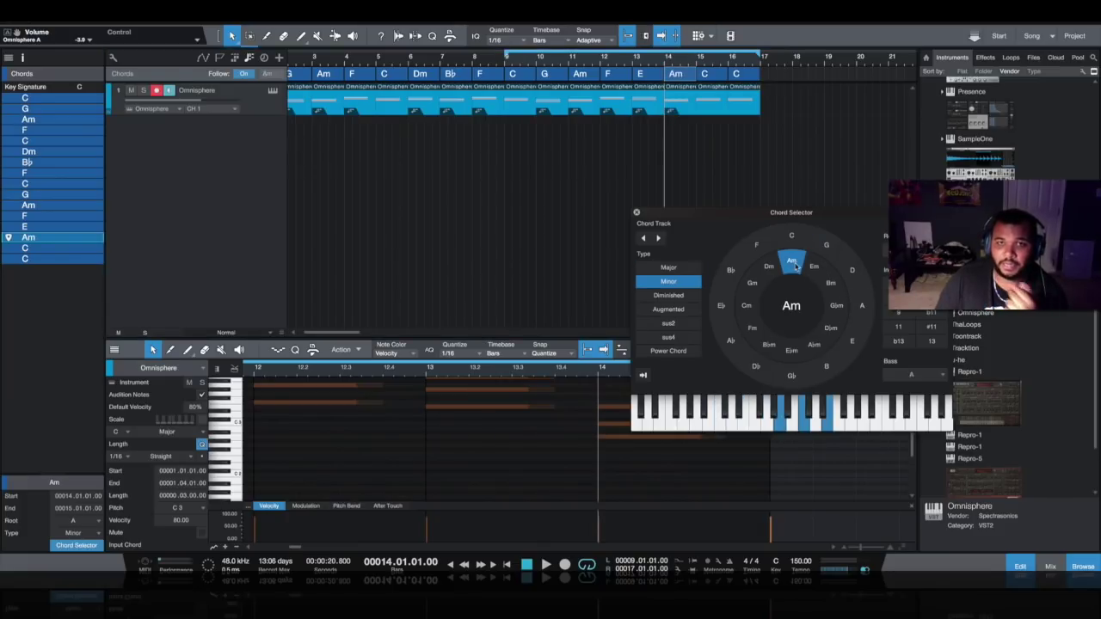
left_click(717, 75)
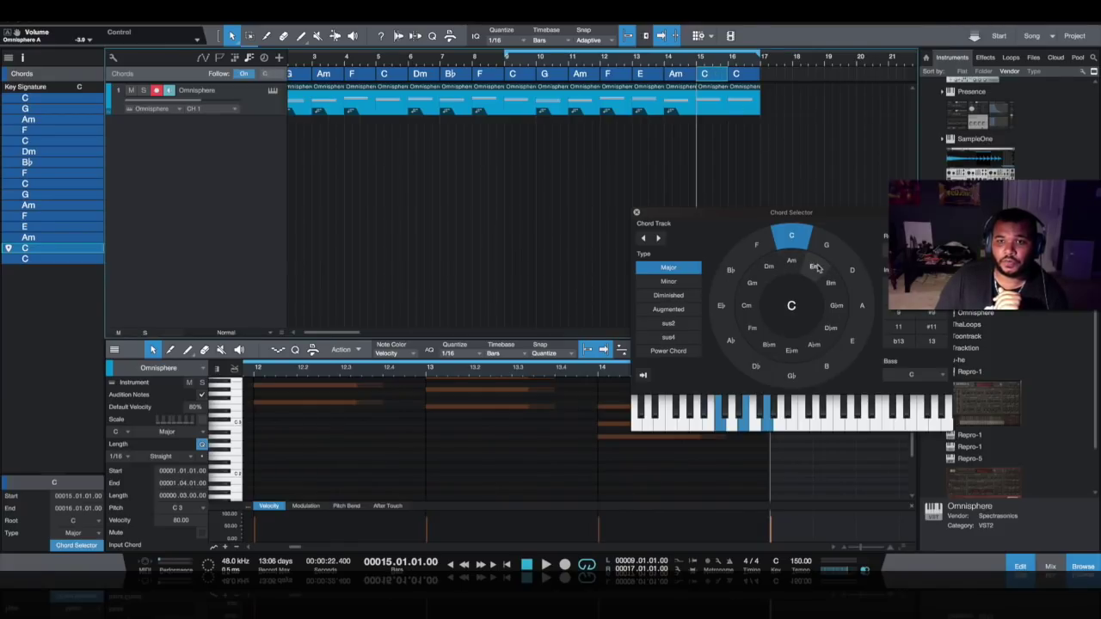
left_click(771, 267)
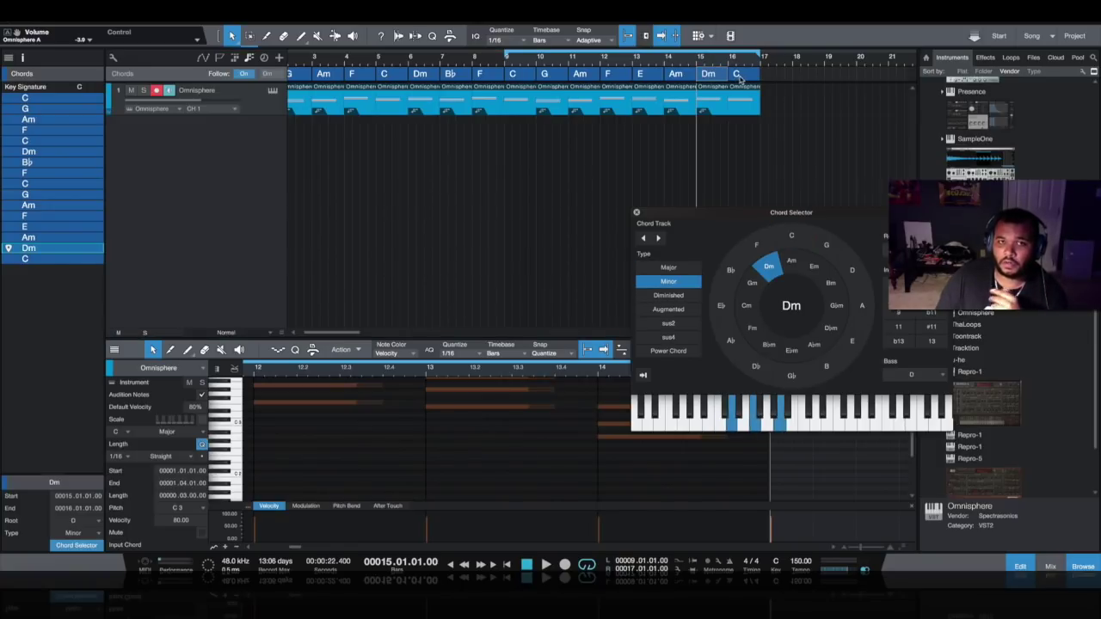
left_click(737, 75)
left_click(756, 245)
Play back from bar 9 to hear the new E–Am–Dm–F ending, then select the bar-12 F.
key("space")
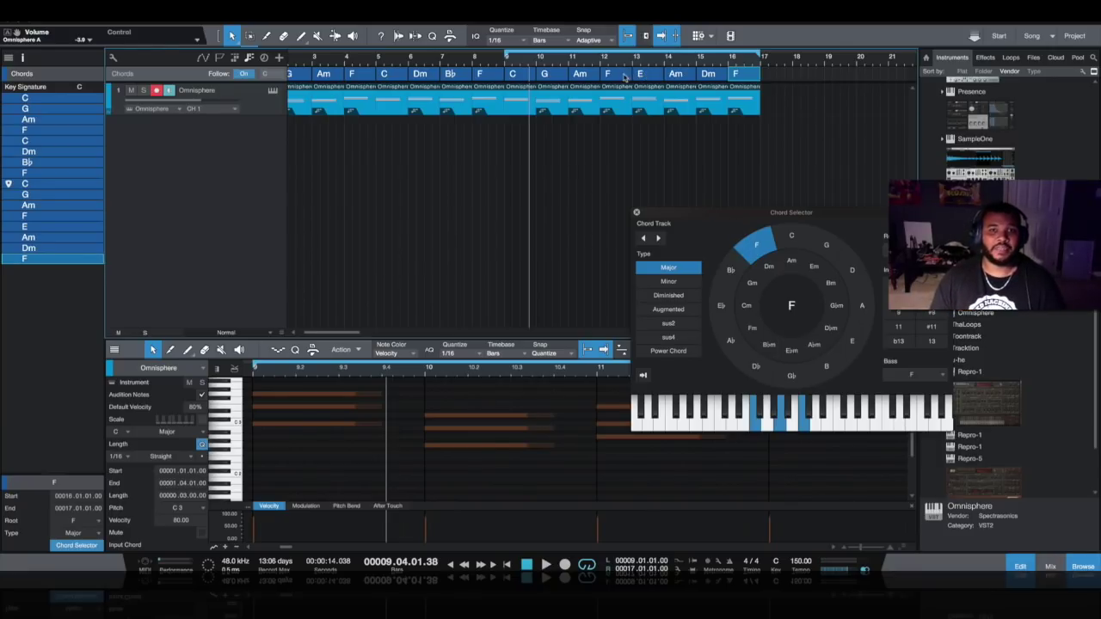
left_click(625, 78)
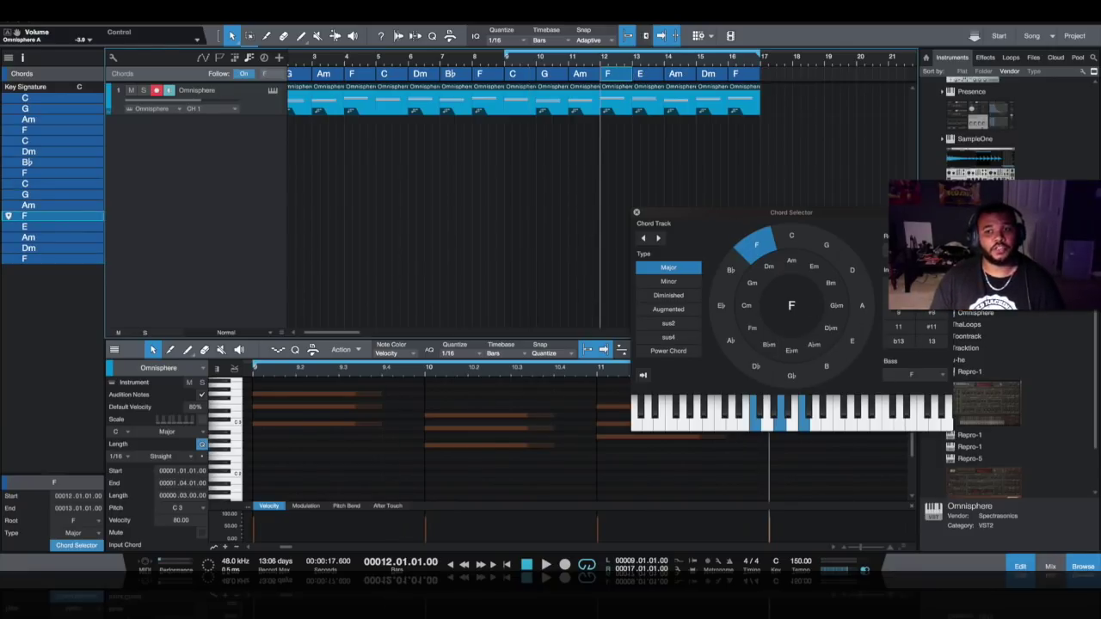
Make bar 12 Fmaj7 and bar 16 F7, keeping bar 13 as E after trying E6.
left_click(894, 298)
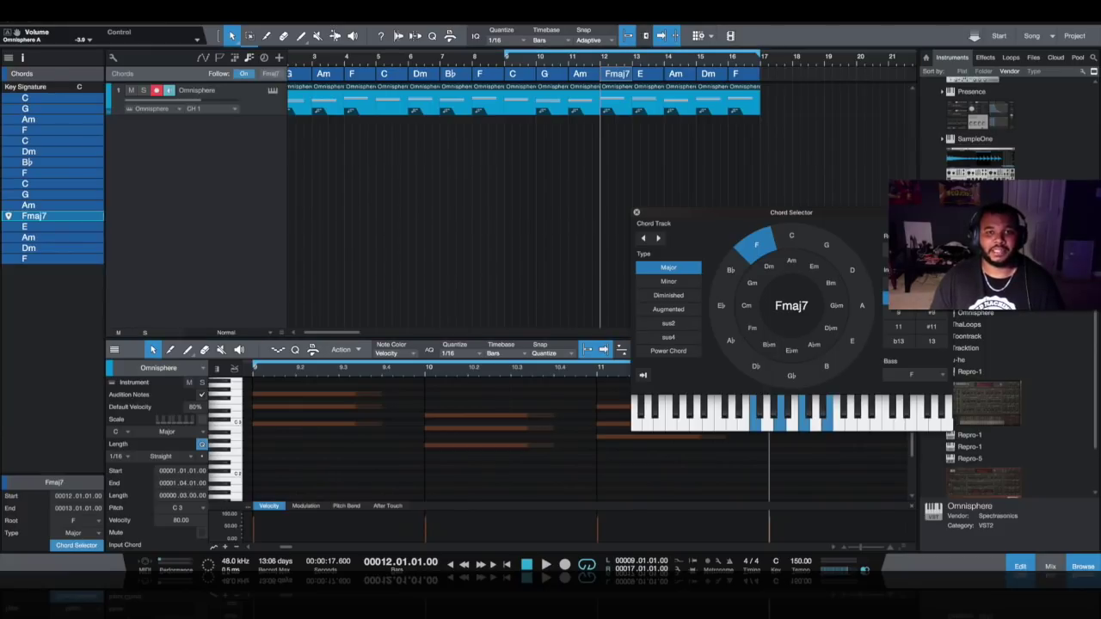
left_click(640, 74)
left_click(895, 284)
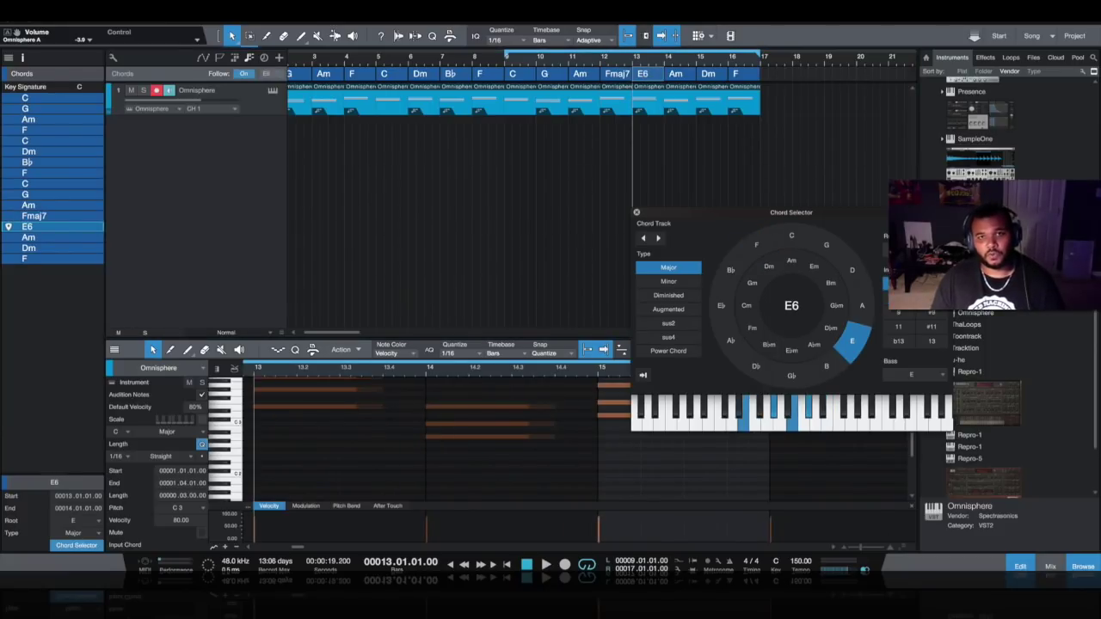
left_click(894, 284)
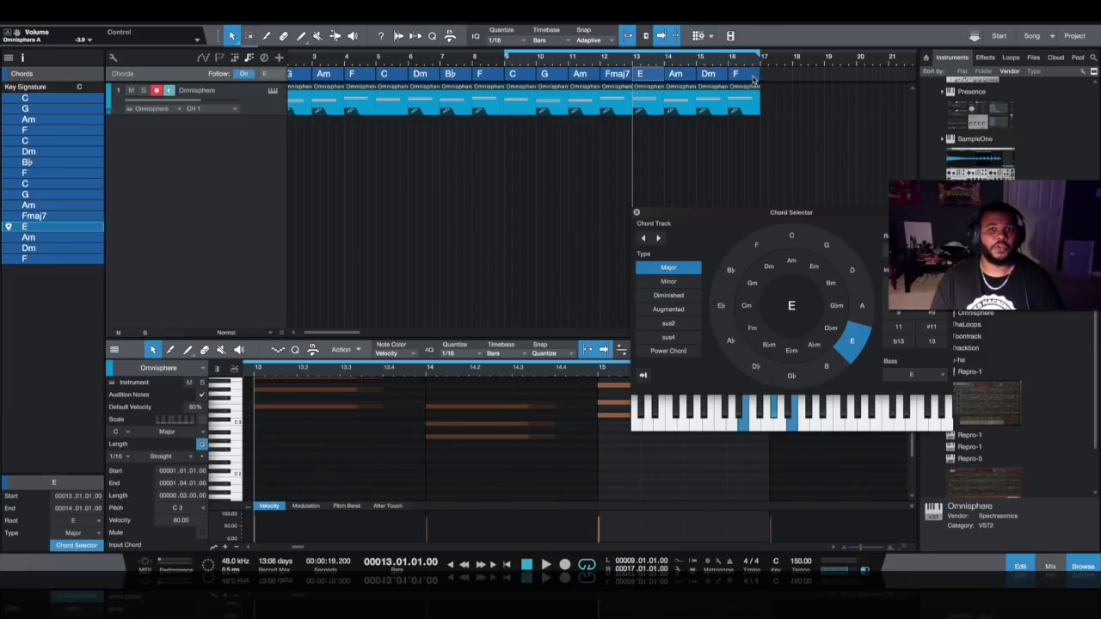
left_click(754, 78)
left_click(762, 237)
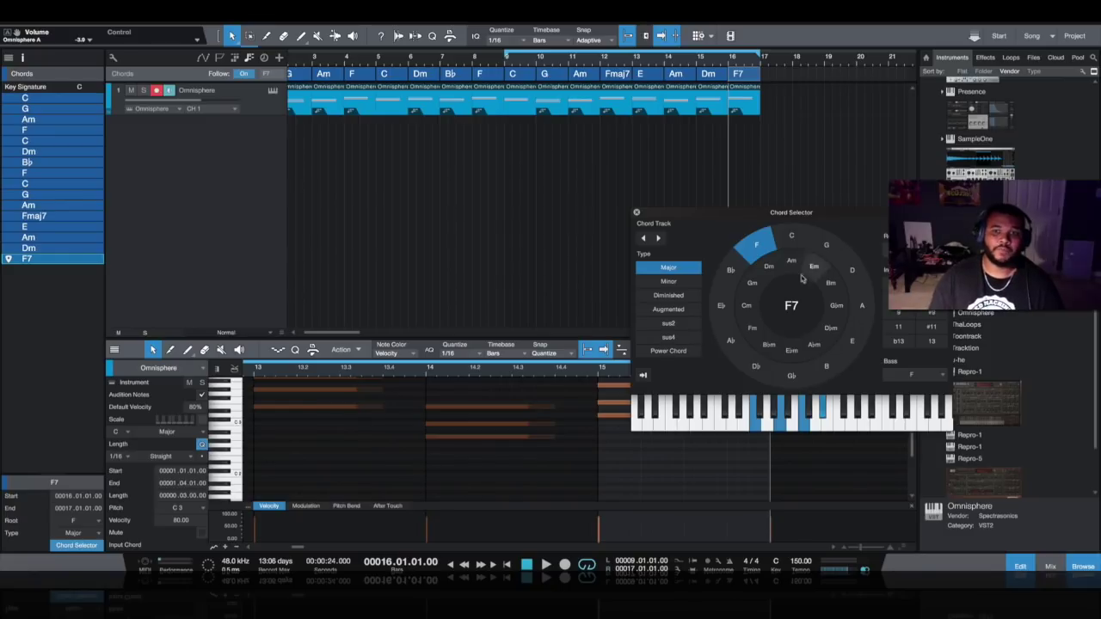
Audition Gm7, E♭m7, C7, B7, G♭7, A7 and Bm7 on bar 16, settling on G7.
left_click(757, 270)
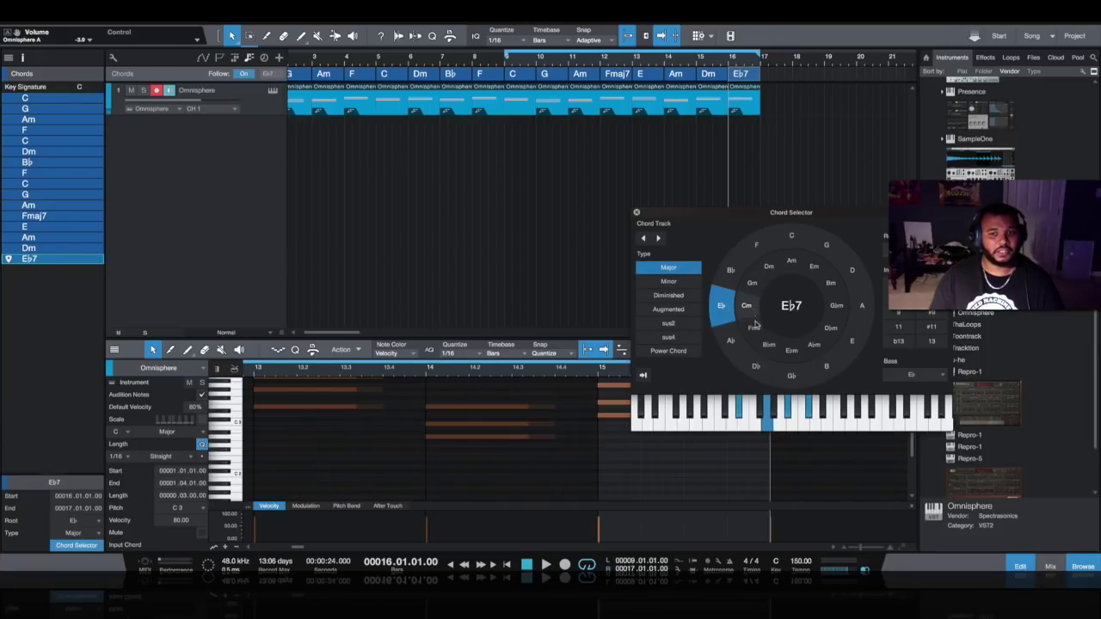
left_click(796, 353)
left_click(828, 363)
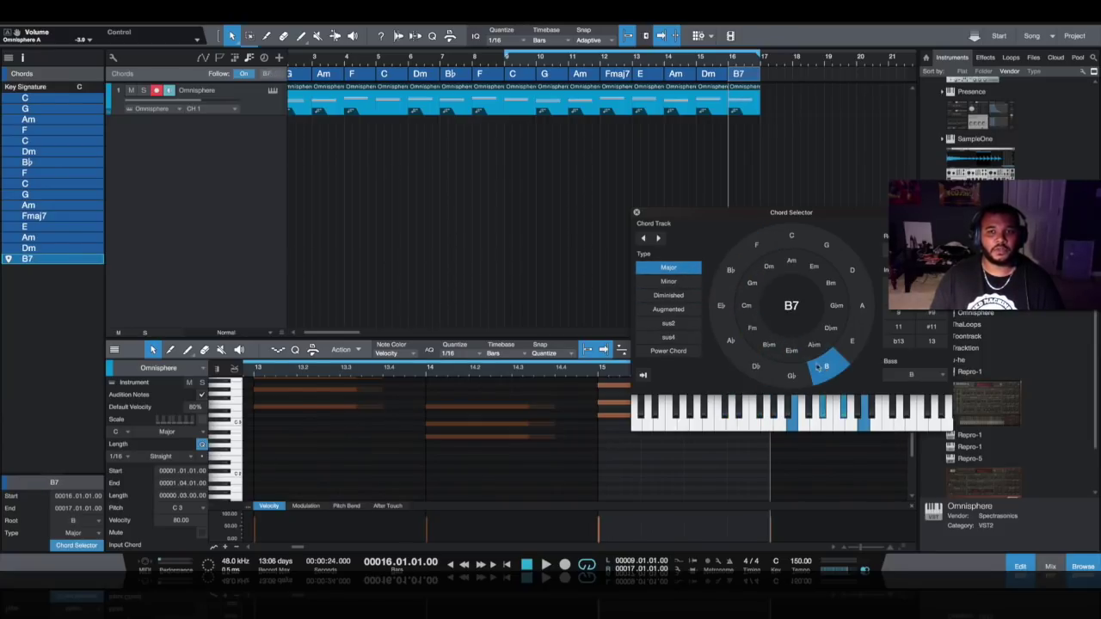
left_click(792, 237)
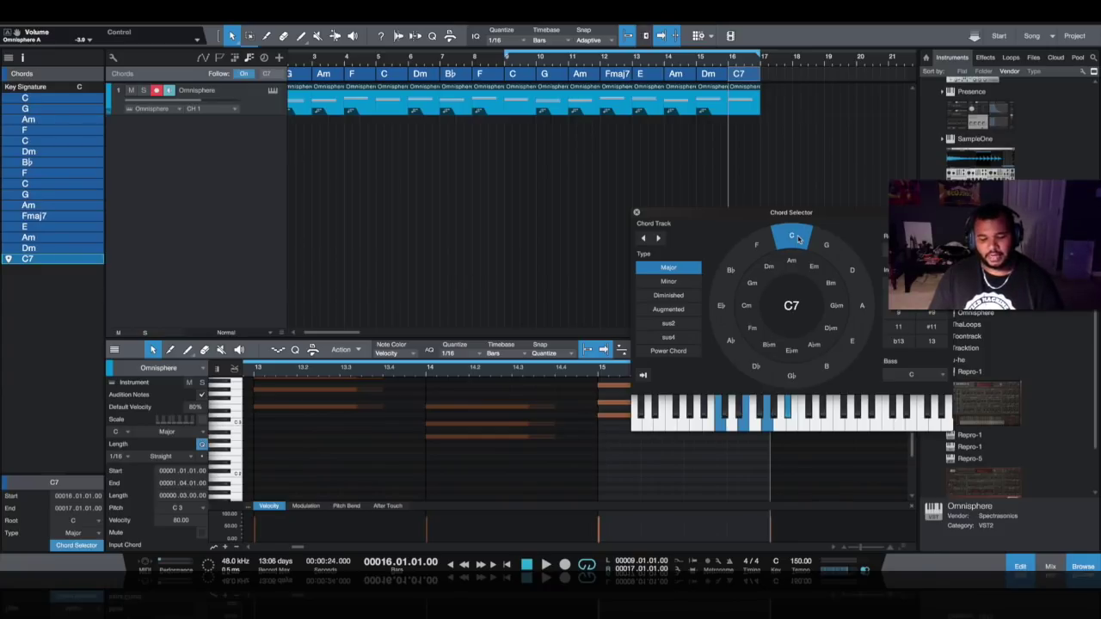
left_click(824, 363)
left_click(829, 247)
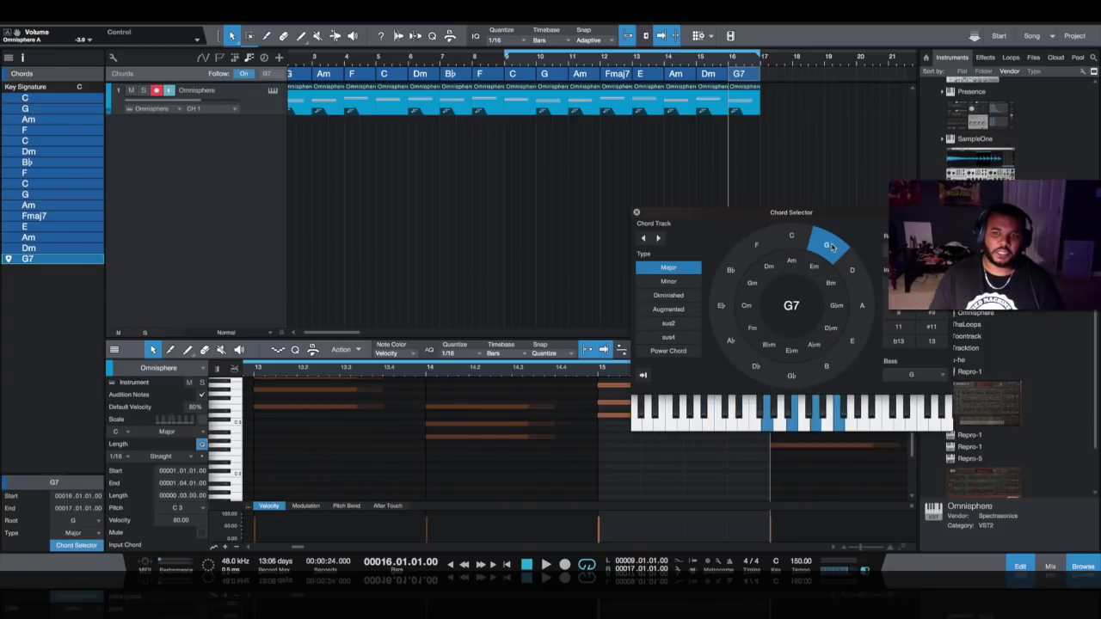
left_click(795, 378)
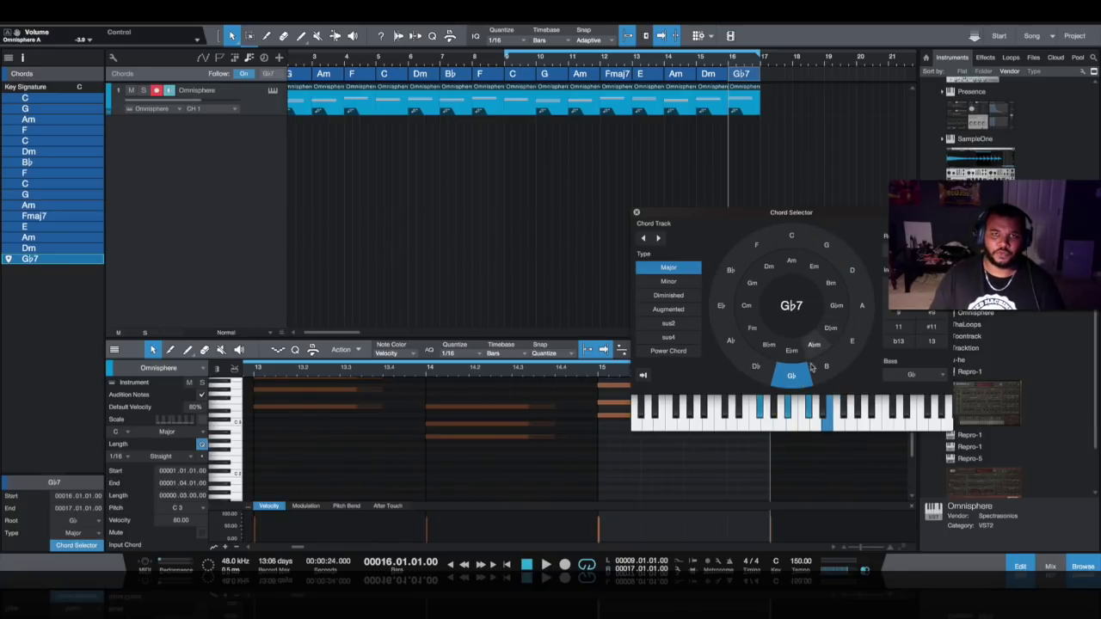
left_click(811, 347)
left_click(860, 305)
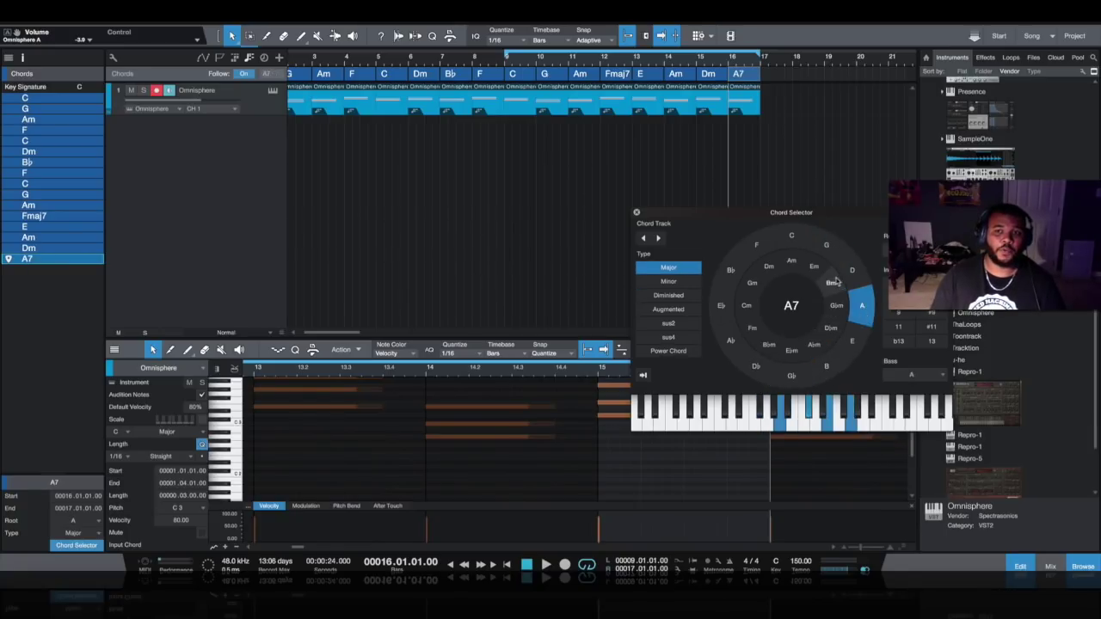
left_click(830, 283)
left_click(829, 249)
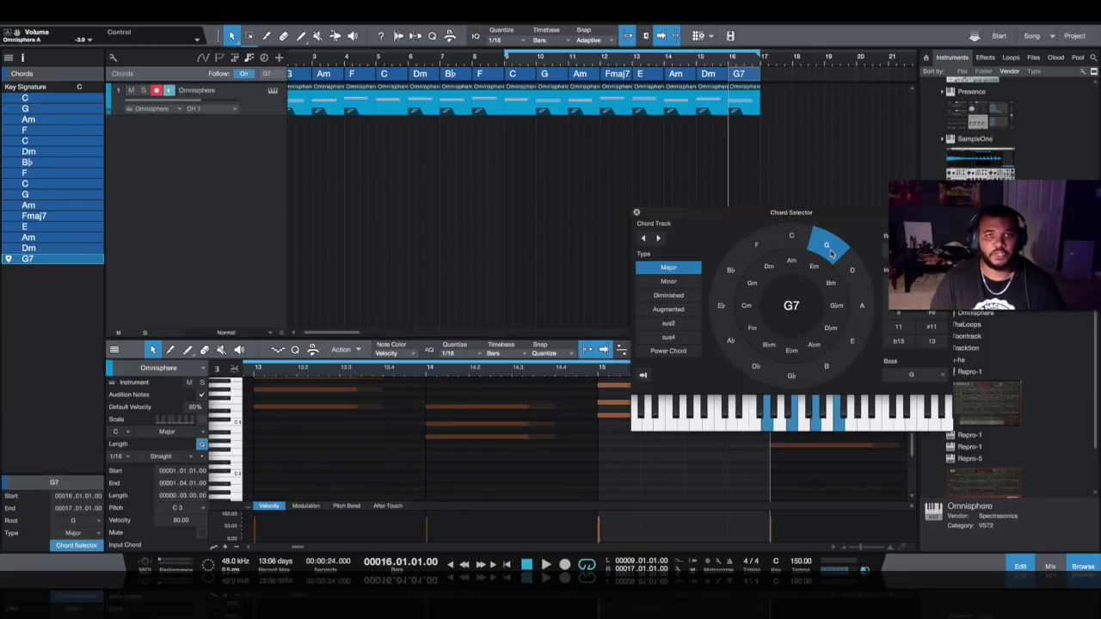